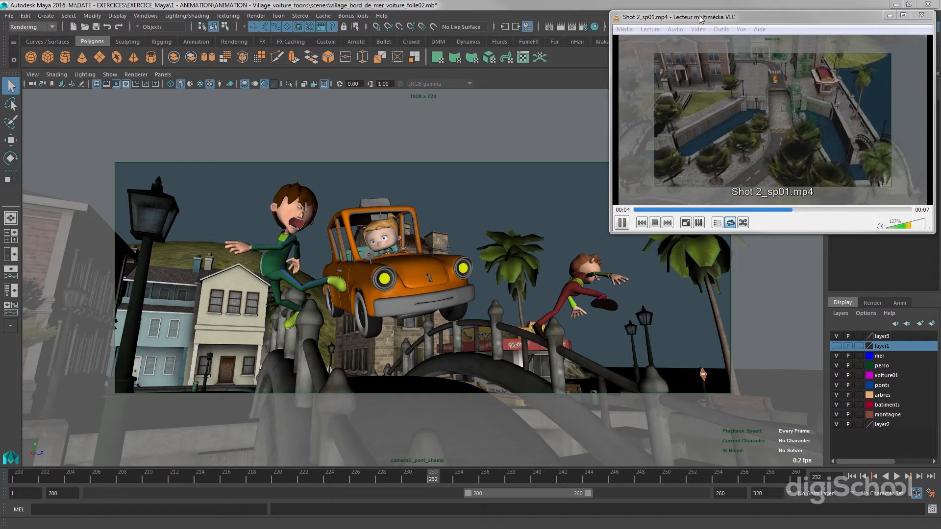
- Close the player window showing the Shot 2_sp01.mp4 reference video
left_click_drag(695, 20, 663, 20)
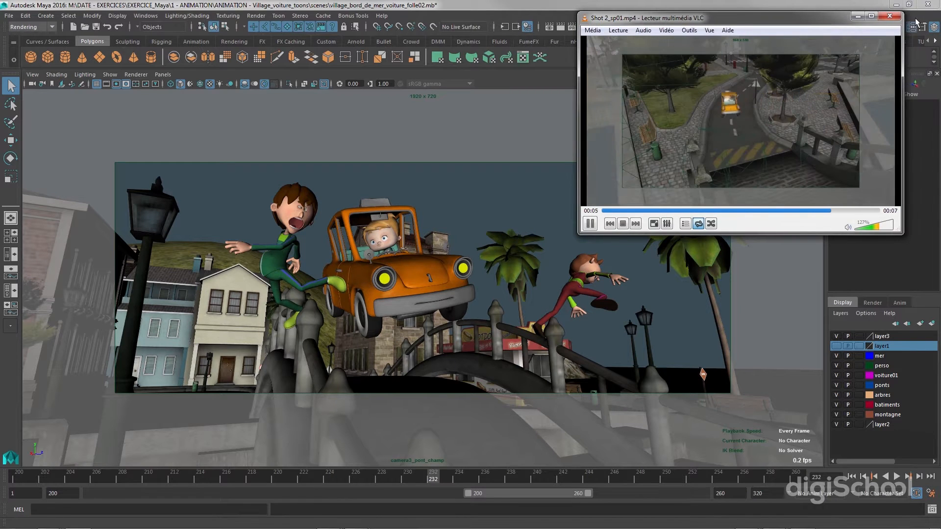
left_click(890, 16)
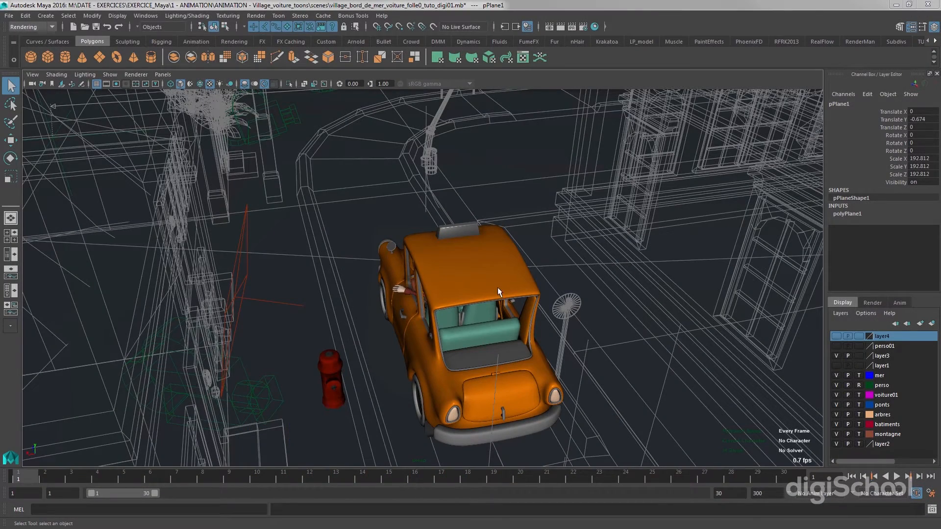
- Hide the batiments layer and show it again
left_click_drag(496, 292, 616, 273, "alt")
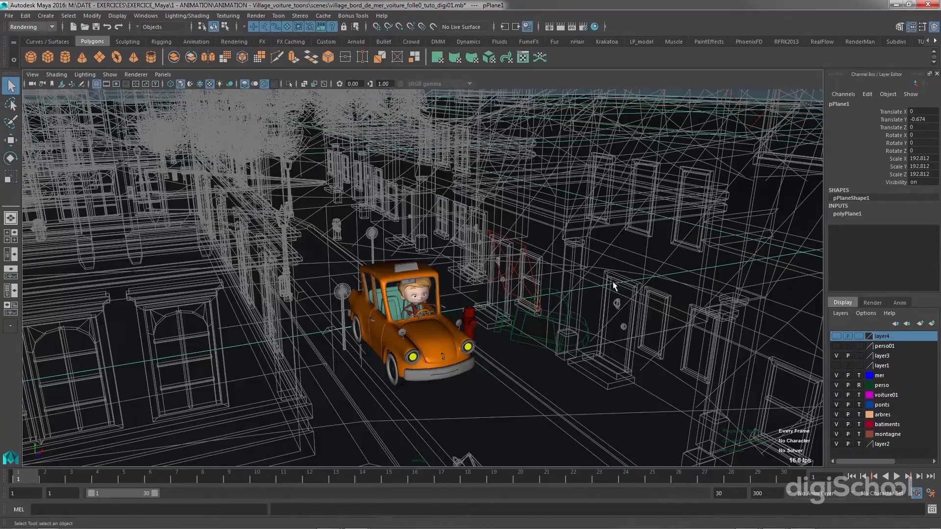
left_click_drag(679, 313, 569, 273, "alt")
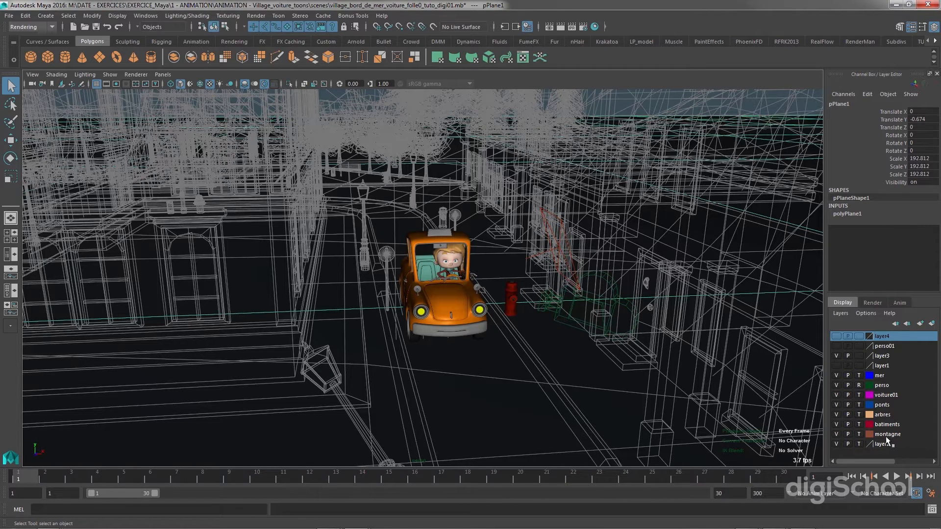
left_click(837, 424)
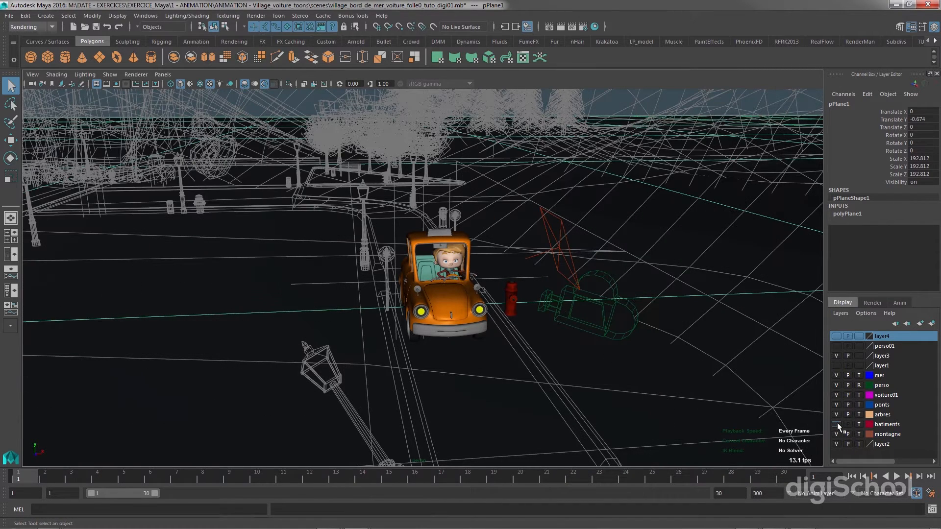
left_click(836, 424)
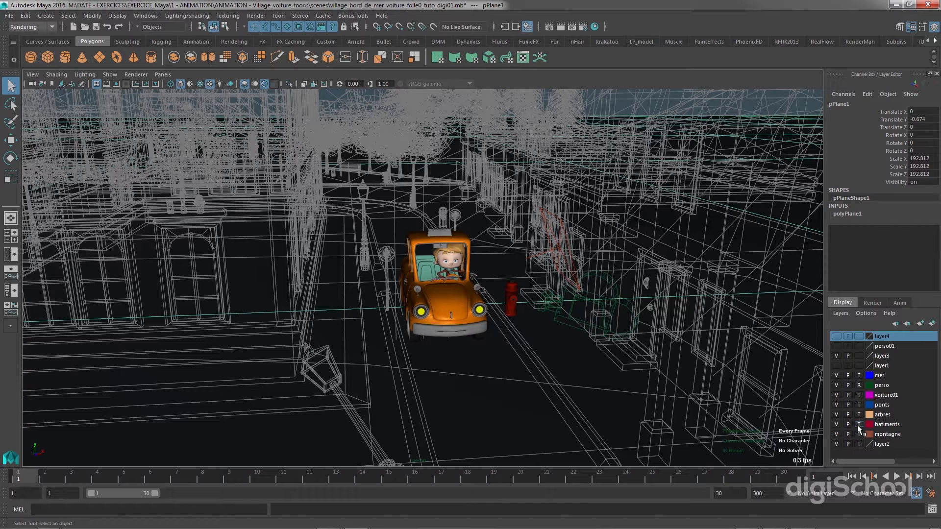
- Switch the batiments layer from template to normal display and select the apartment group, followed by the Townhall building
left_click(858, 424)
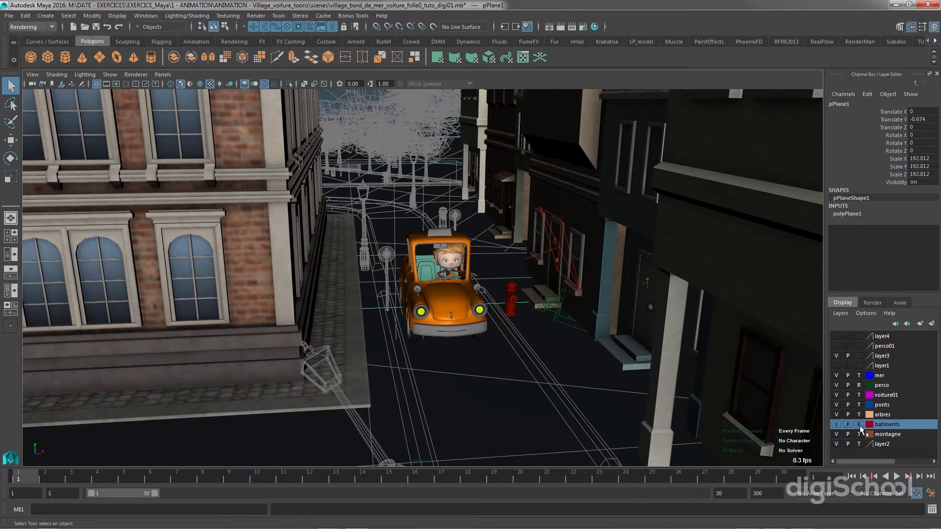
left_click(859, 425)
left_click(677, 347)
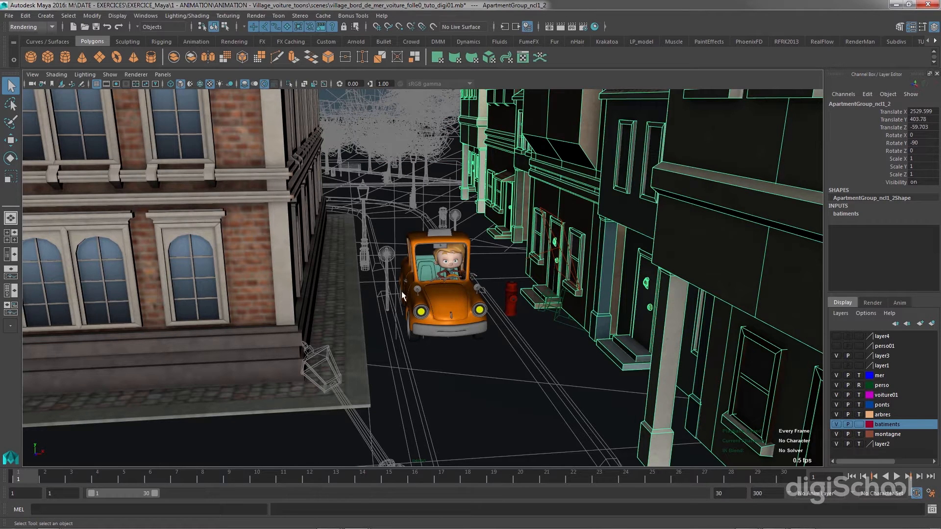
left_click(299, 345)
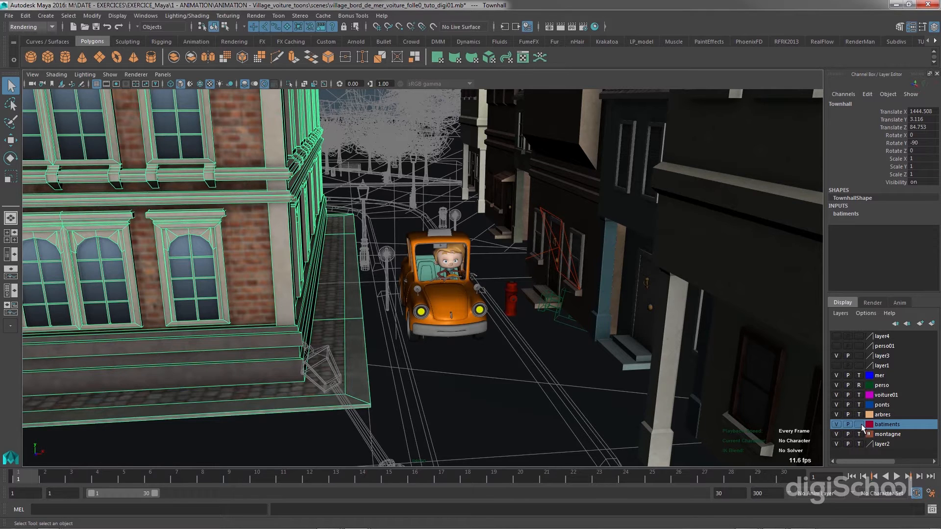
- Set the batiments layer back to template display and clear the selection
left_click(859, 425)
left_click(858, 425)
left_click(858, 425)
left_click(859, 425)
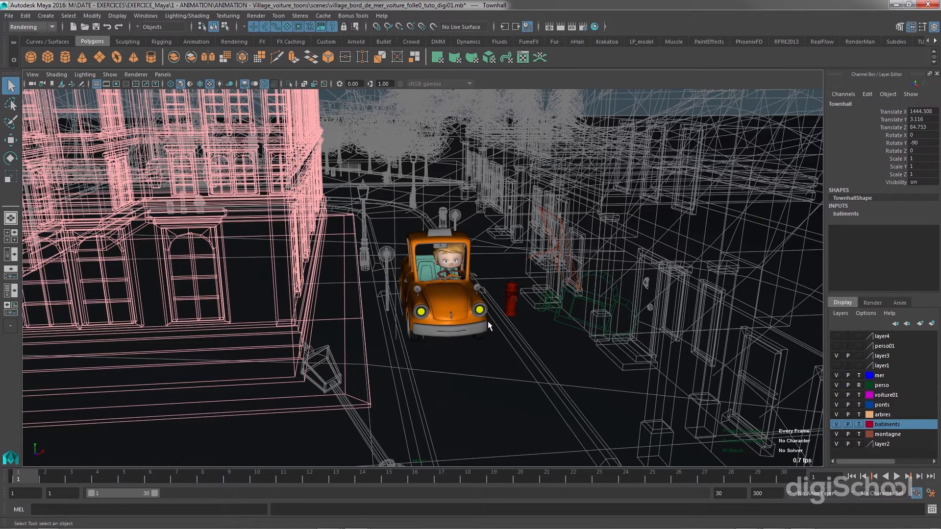
left_click(461, 402)
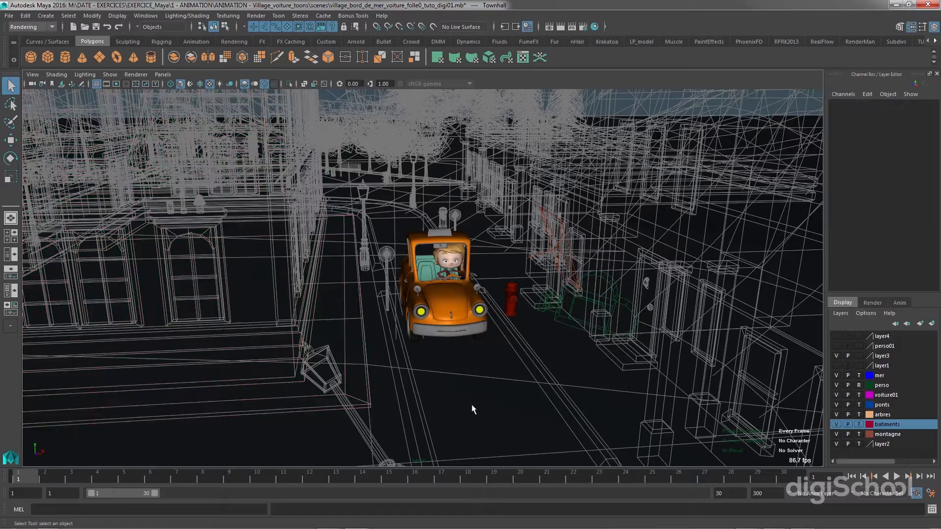
- Select the orange car's bonnet, main body and front left door one after another
left_click(439, 316)
left_click_drag(452, 328, 311, 319, "alt")
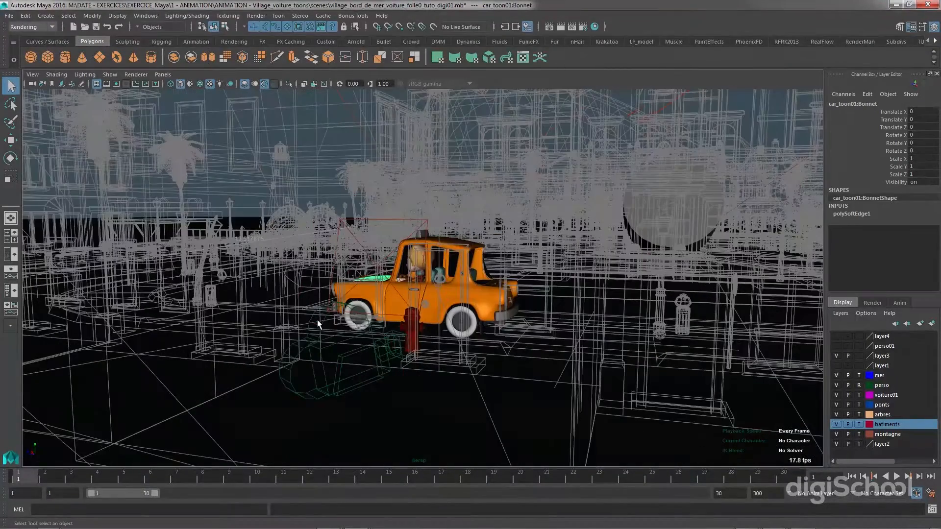
left_click(434, 299)
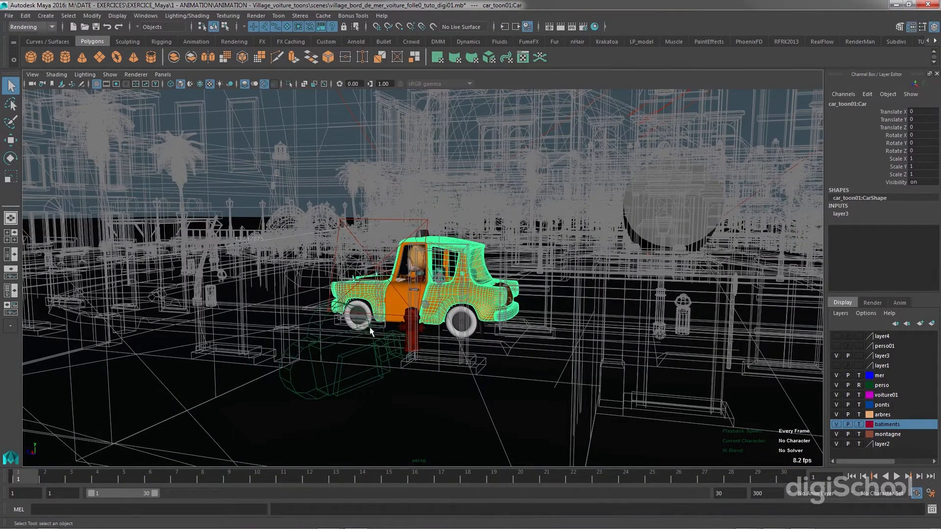
left_click(416, 290)
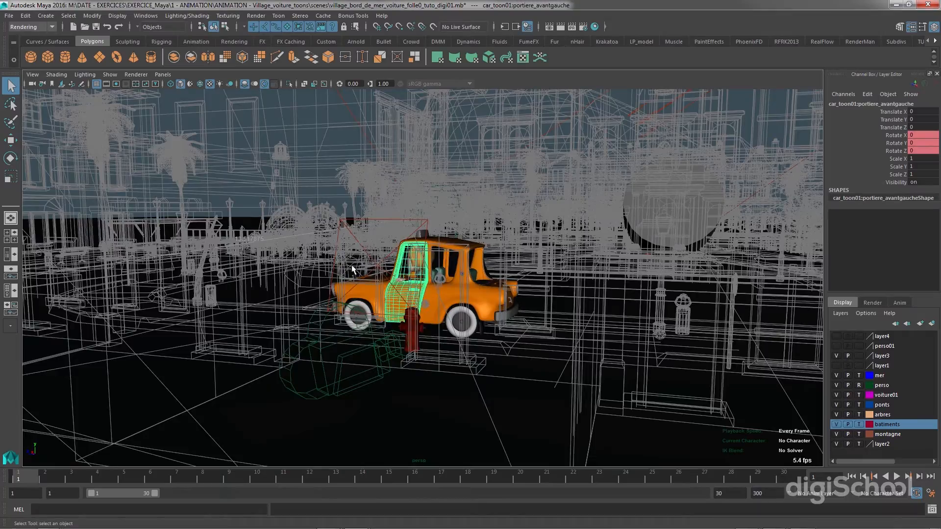
- Examine the car's position in the street and the surrounding village from several angles and distances
left_click_drag(380, 268, 488, 286, "alt")
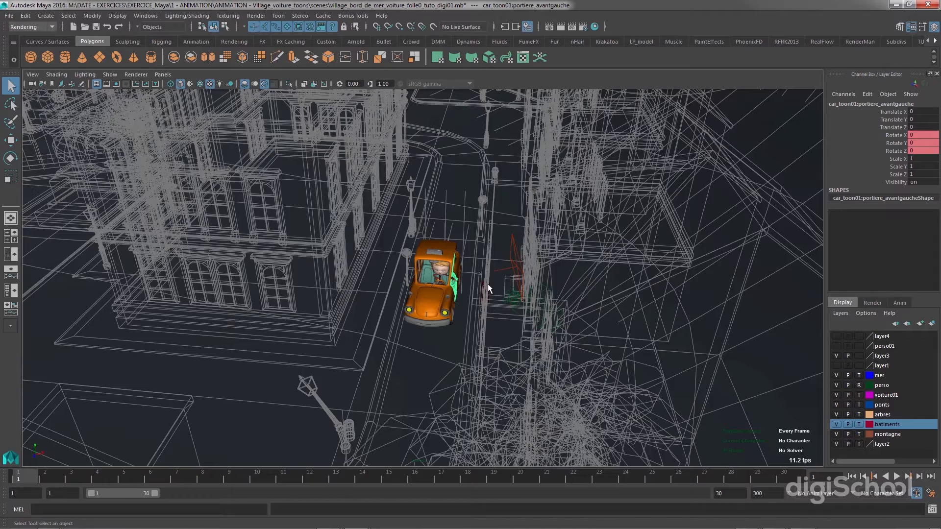
left_click_drag(372, 275, 484, 157, "alt")
scroll(433, 276, "up", 4)
scroll(433, 276, "down", 3)
scroll(433, 277, "down", 2)
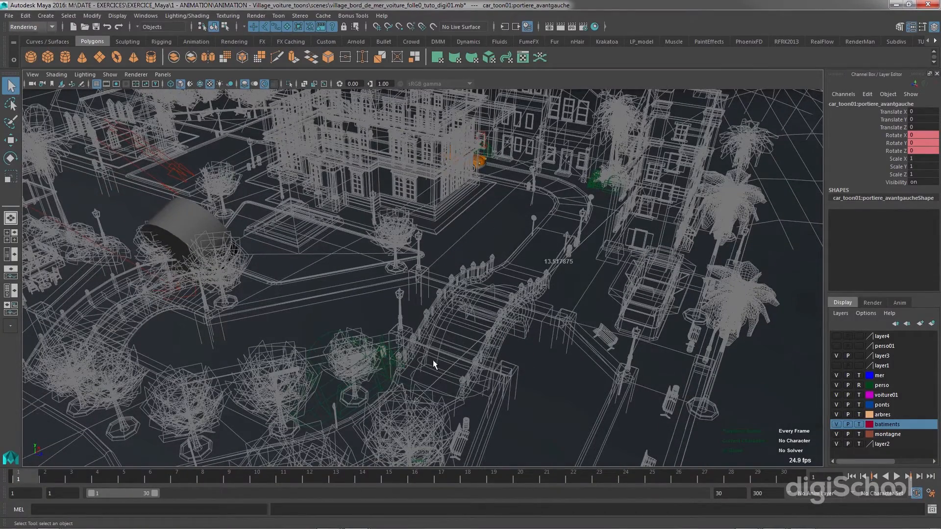
middle_click_drag(433, 359, 558, 258, "alt")
left_click_drag(325, 308, 518, 312, "alt")
scroll(518, 311, "up", 5)
middle_click_drag(522, 322, 415, 249, "alt")
left_click_drag(414, 249, 423, 245, "alt")
right_click_drag(423, 245, 473, 261, "alt")
left_click_drag(473, 261, 452, 281, "alt")
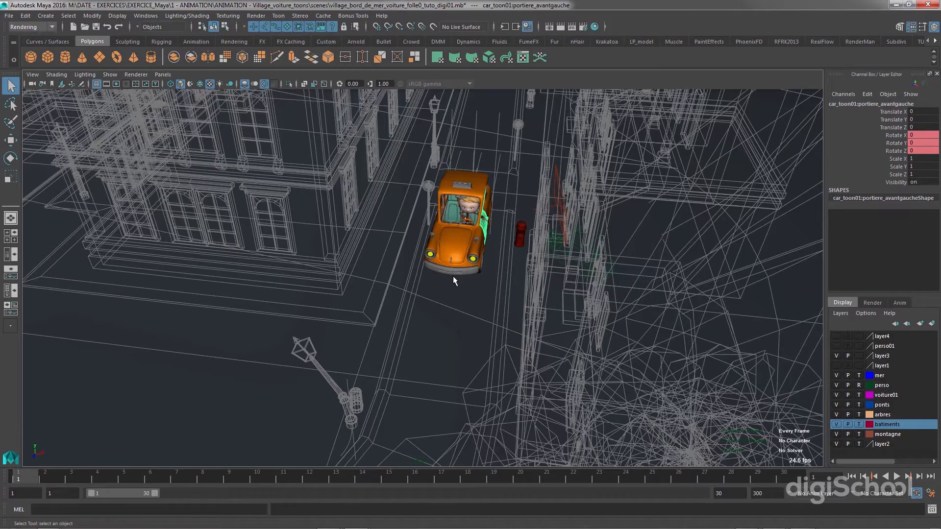
left_click_drag(455, 280, 477, 277, "alt")
right_click_drag(486, 251, 444, 253, "alt")
left_click_drag(473, 255, 488, 284, "alt")
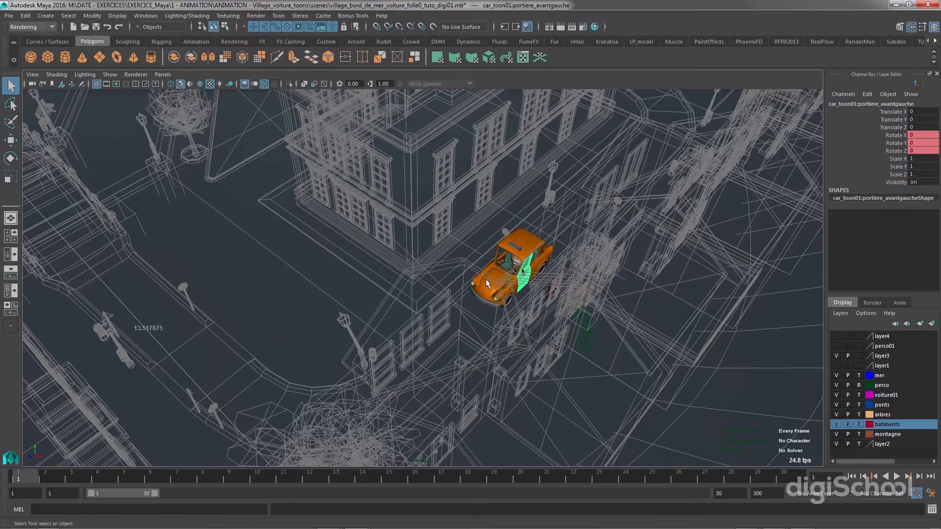
left_click_drag(459, 258, 529, 264, "alt")
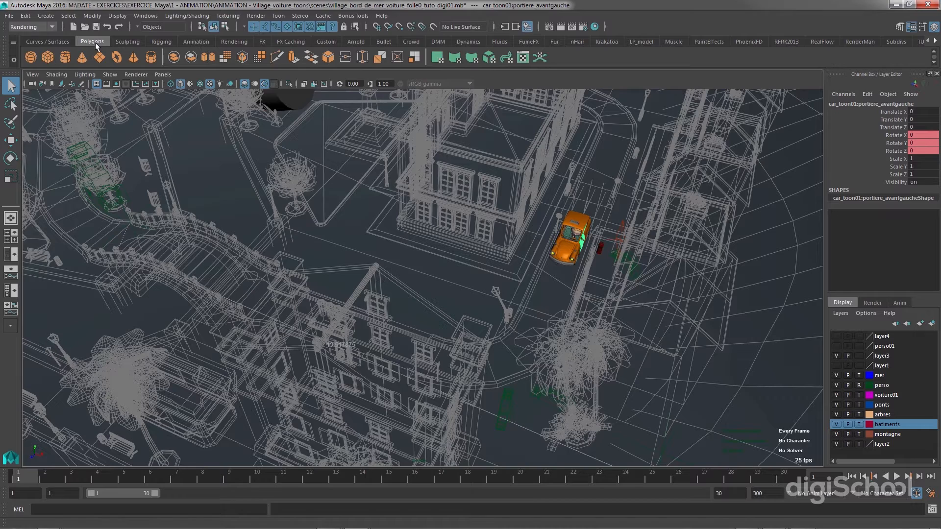
- Create a polygon torus and move it to about 7.459 on X and 5.086 on Z
left_click(116, 60)
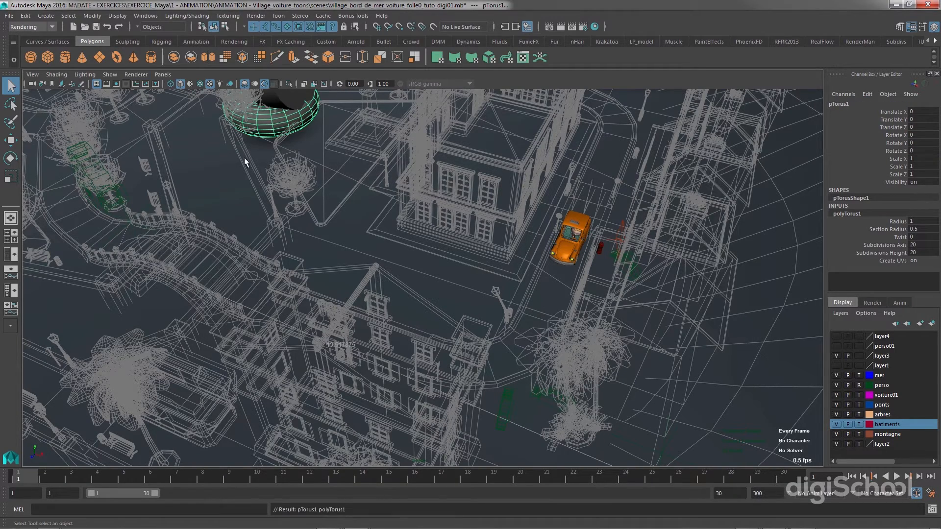
middle_click_drag(265, 153, 299, 225, "alt")
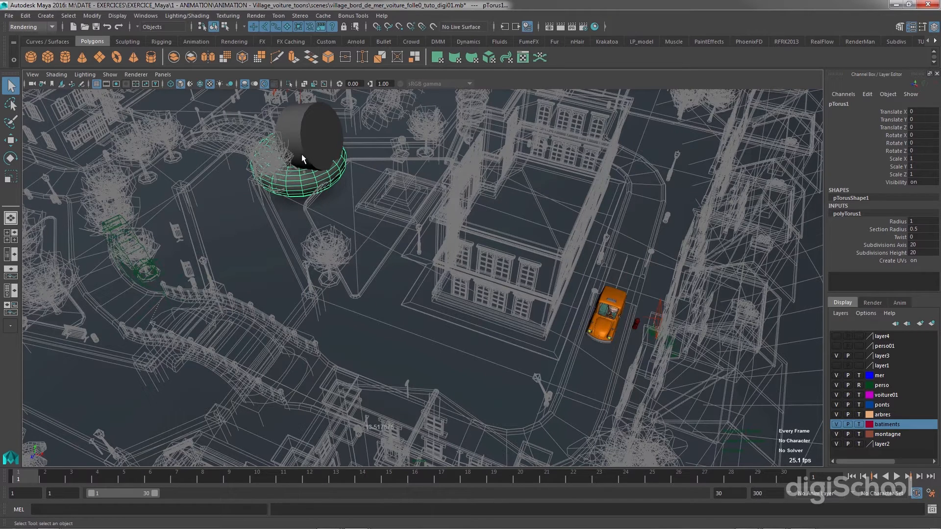
left_click(301, 168)
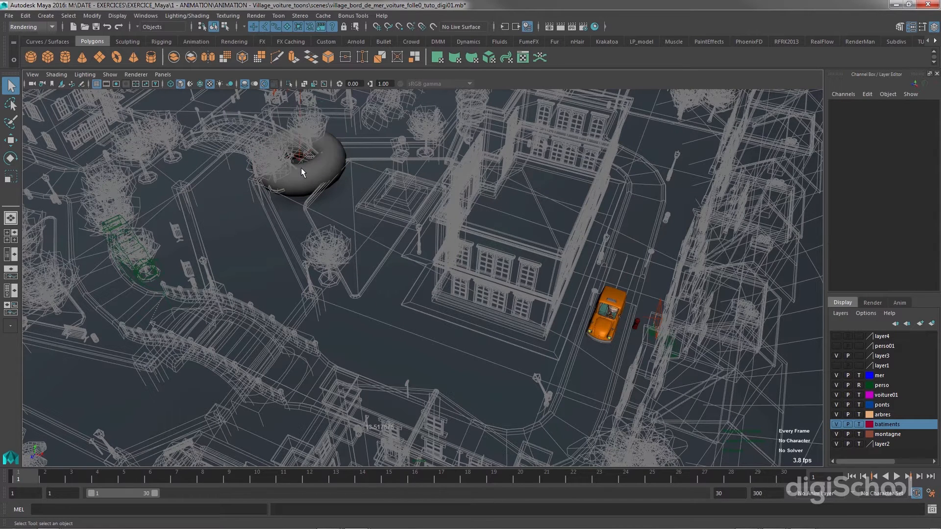
left_click(301, 168)
key("w")
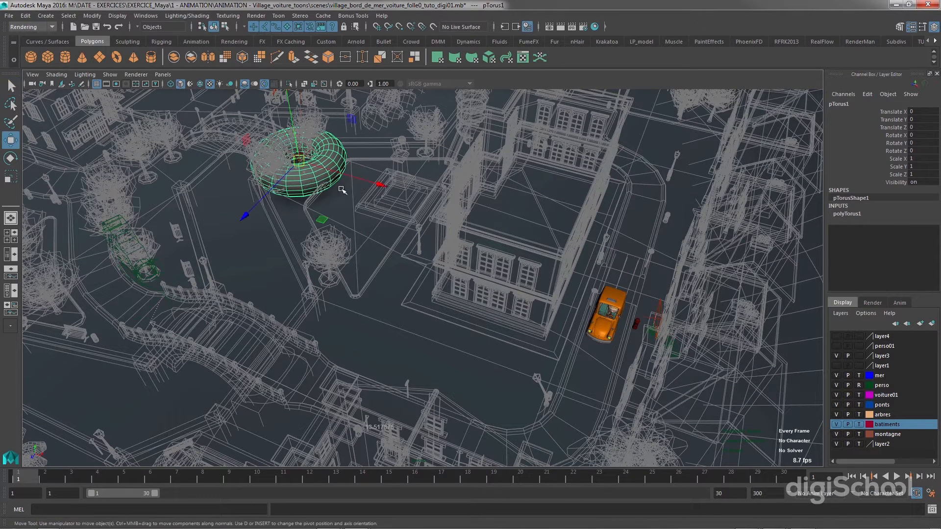
left_click_drag(381, 184, 555, 276)
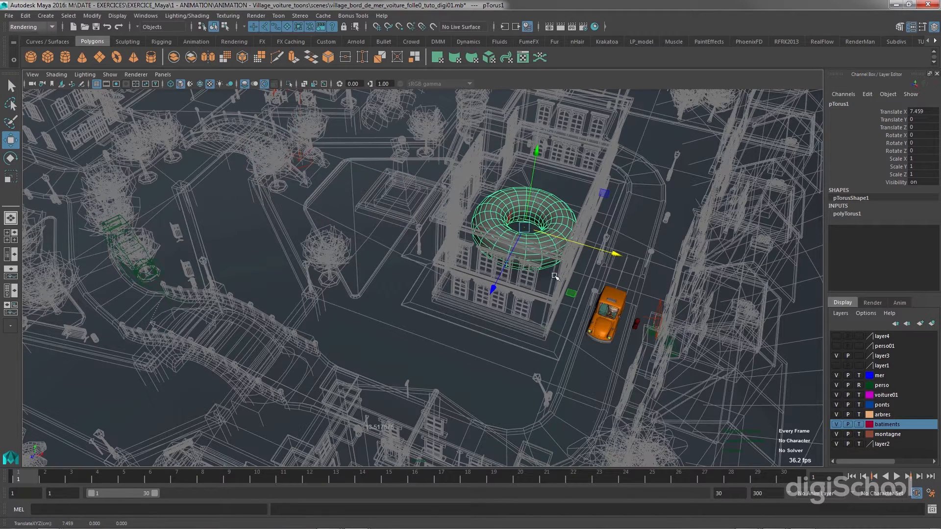
left_click_drag(493, 289, 433, 462)
- Scale the torus down uniformly to about 0.567
key("r")
left_click_drag(462, 368, 512, 319)
key("w")
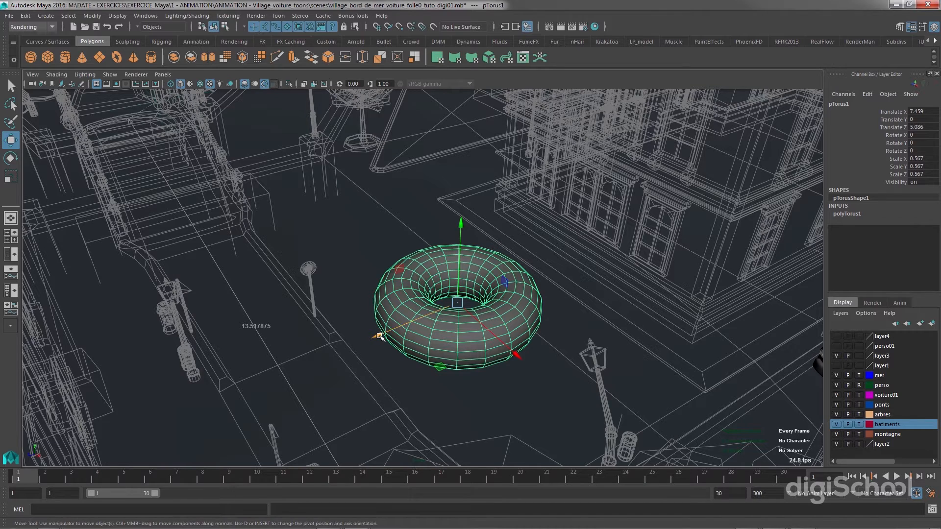
left_click(383, 358)
left_click(406, 343)
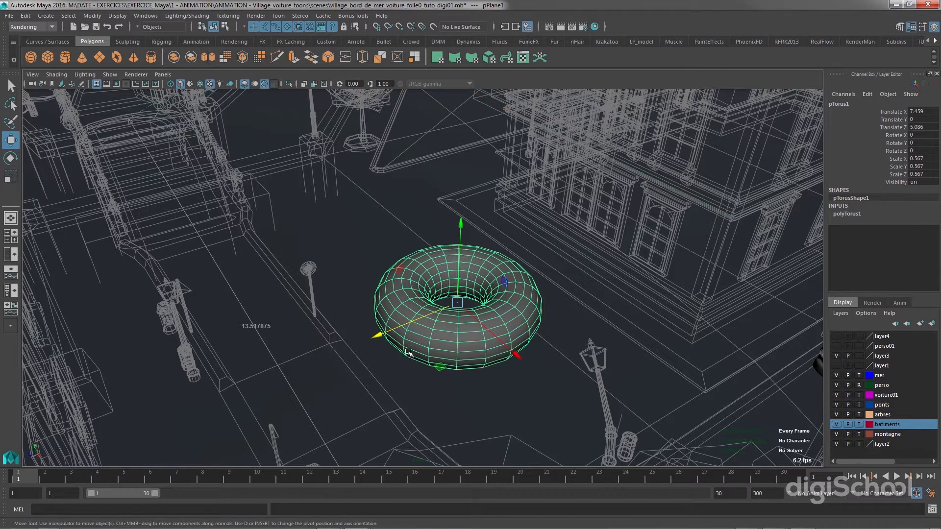
left_click(485, 348)
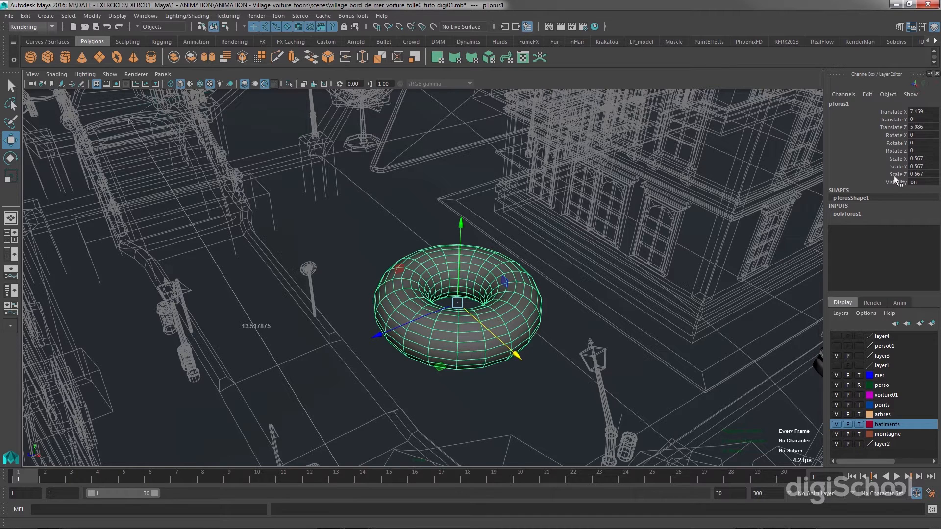
- Set the torus's Translate X, Y and Z to 0, placing it at the world origin
left_click_drag(890, 111, 916, 129)
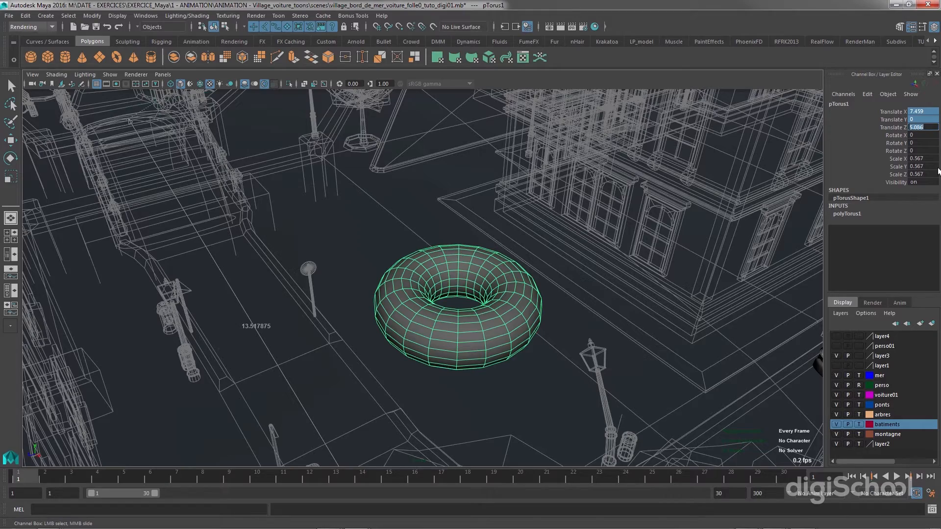
key("Return")
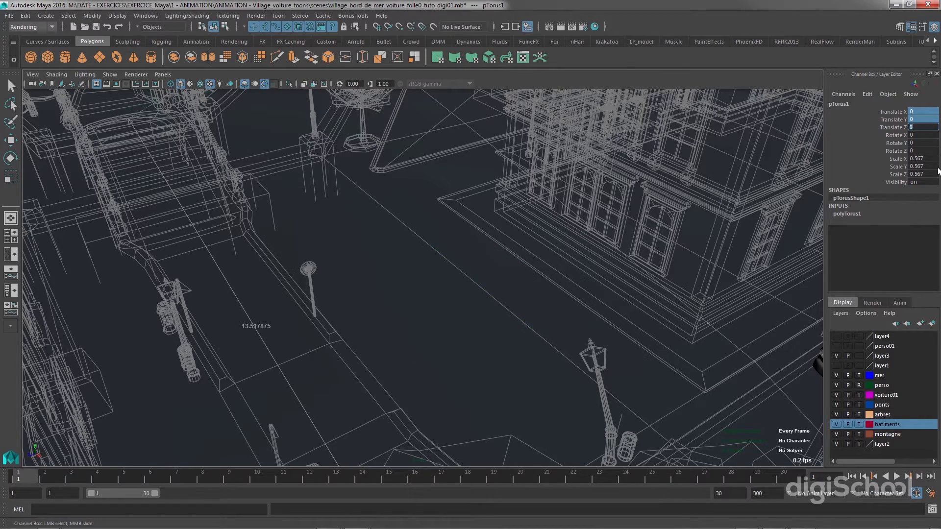
left_click_drag(504, 256, 434, 253, "alt")
middle_click_drag(436, 231, 496, 476, "alt")
left_click_drag(487, 394, 487, 374, "alt")
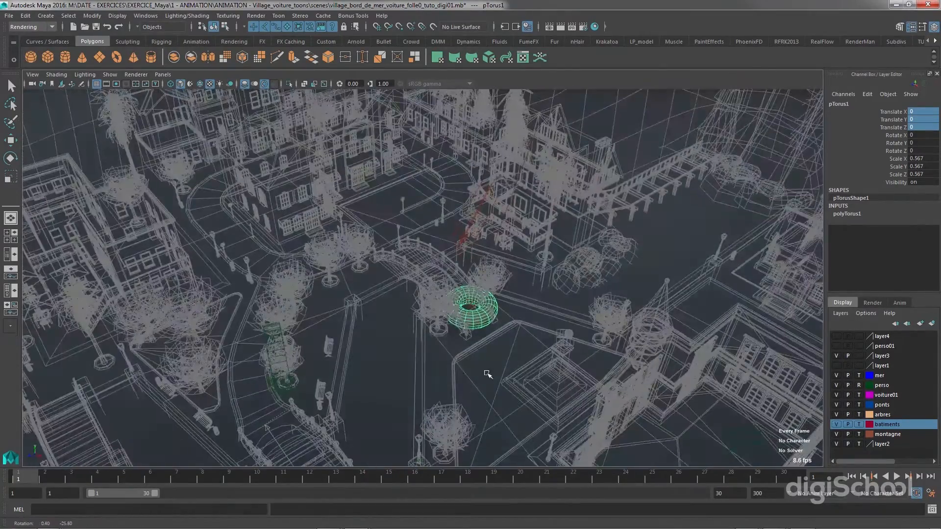
scroll(487, 374, "up", 5)
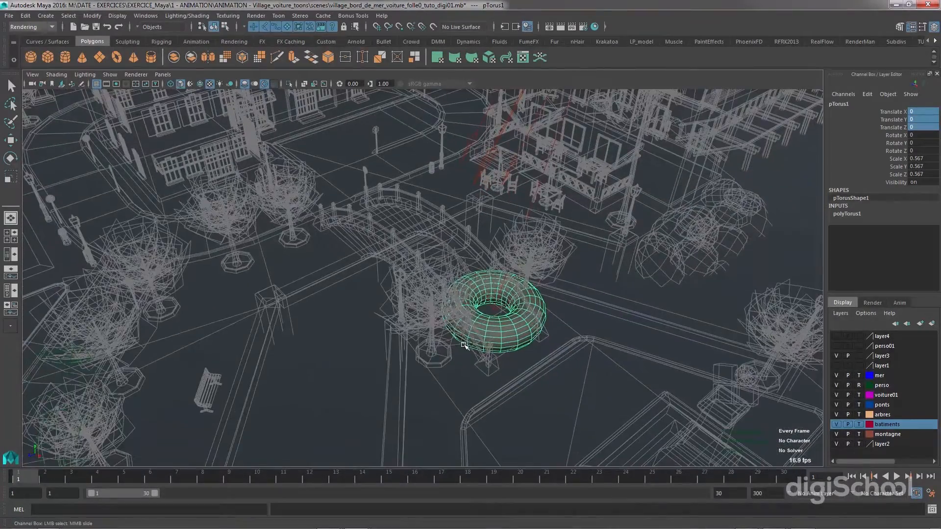
mouse_move(463, 345)
left_mouse_down("alt")
mouse_move(444, 347)
mouse_move(449, 338)
left_mouse_up("alt")
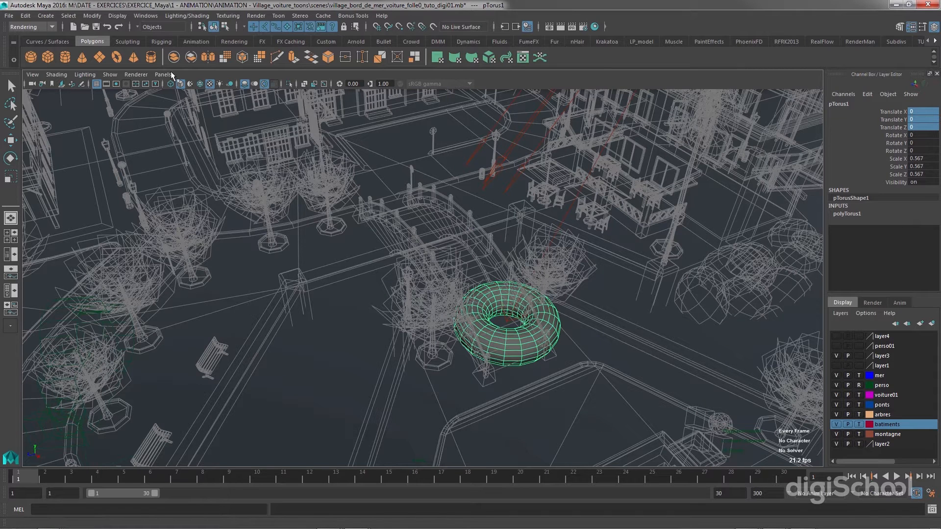
- Display the viewport grid around the torus at the centre of the village
left_click(116, 15)
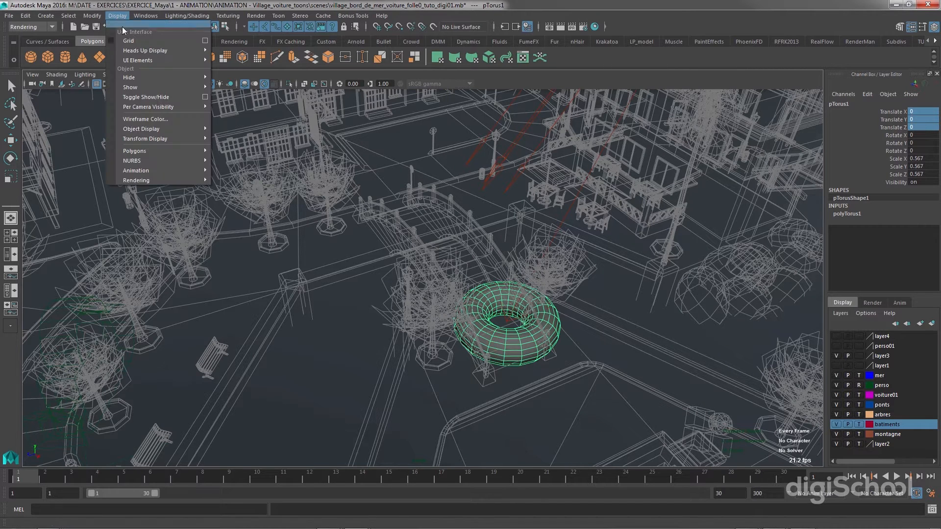
left_click(129, 41)
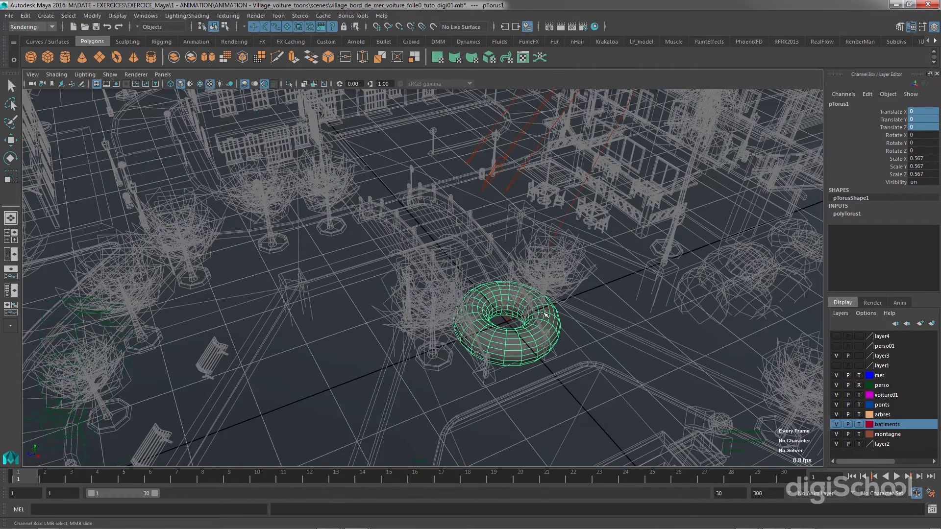
scroll(545, 340, "down", 4)
scroll(537, 331, "down", 6)
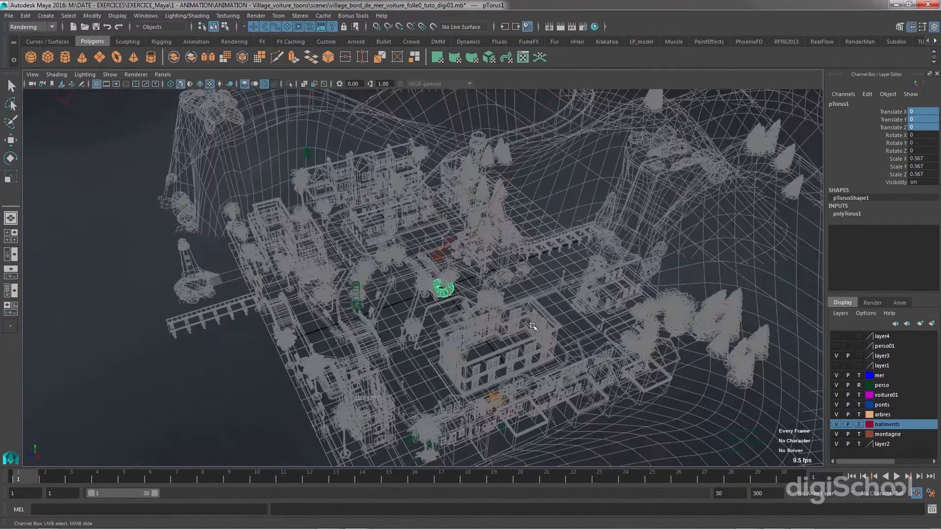
- Hide the batiments, arbres, ponts, mer and montagne layers, leaving the torus on the grid
scroll(532, 326, "down", 3)
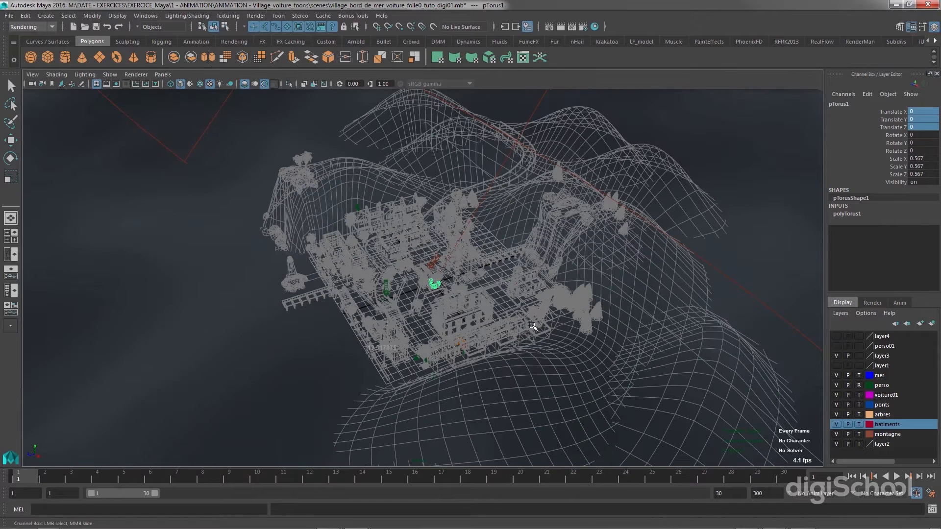
left_click(836, 424)
left_click(836, 415)
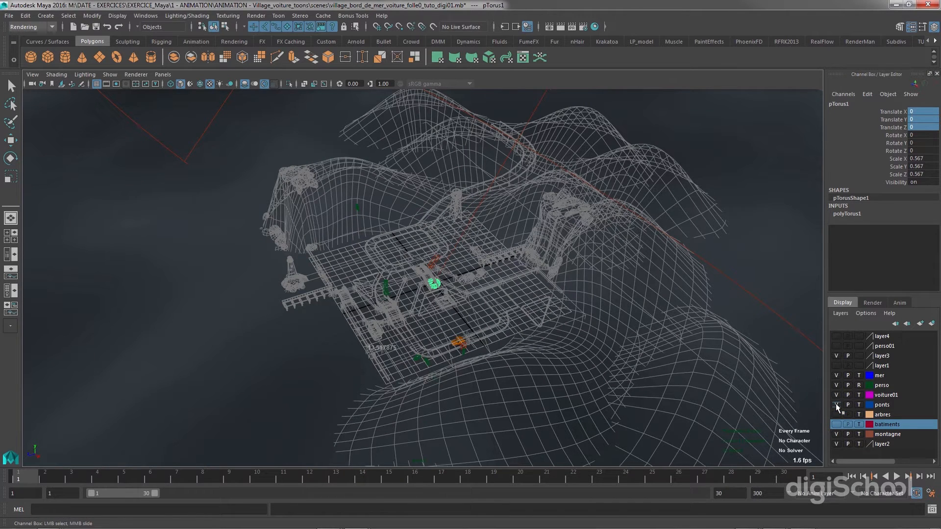
left_click(836, 404)
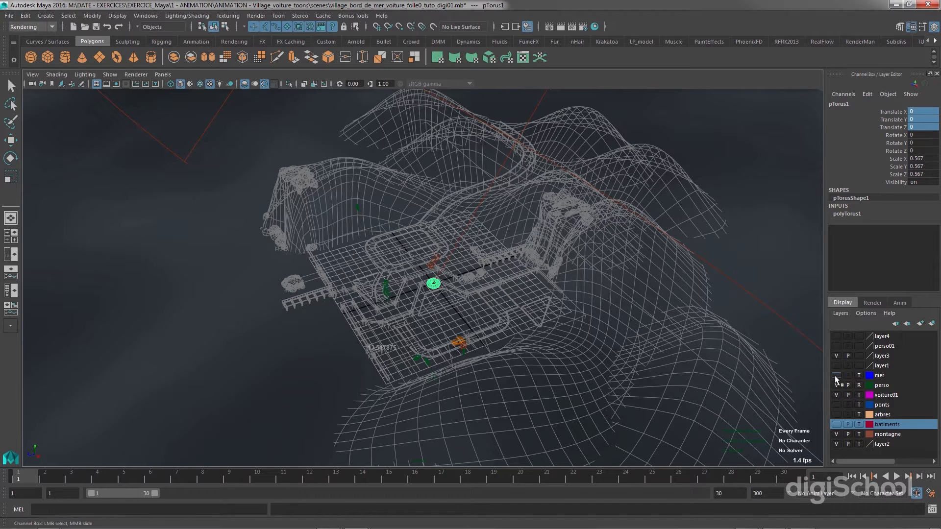
left_click(836, 434)
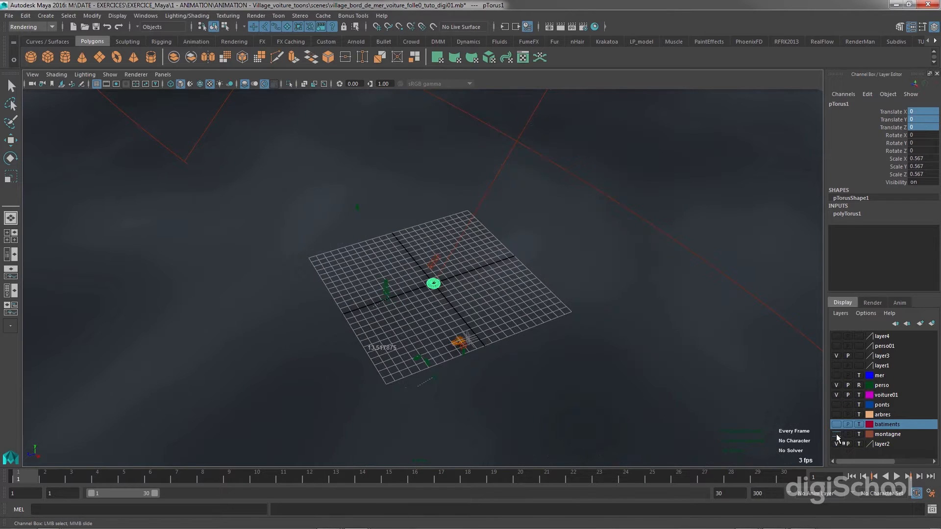
- Examine the torus at the centre of the grid from near and far and from several angles
scroll(410, 321, "up", 5)
scroll(409, 321, "down", 8)
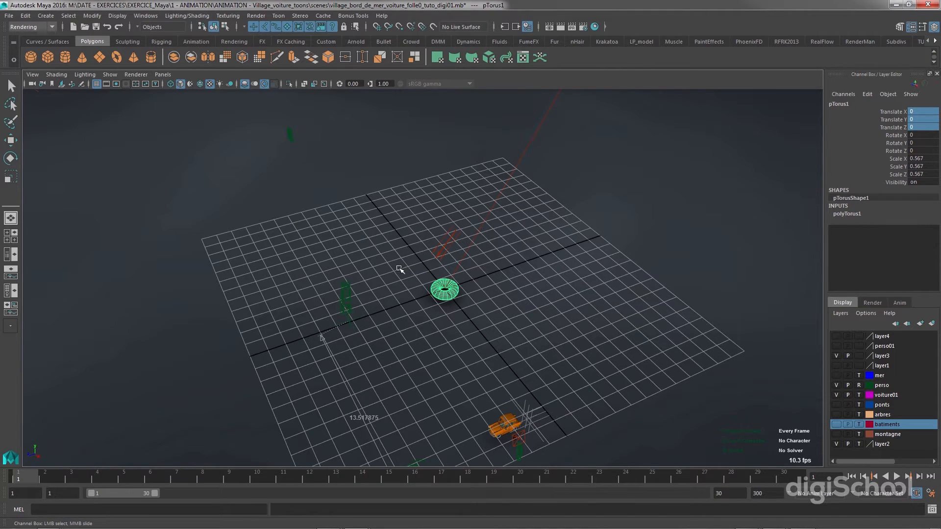
mouse_move(468, 307)
left_mouse_down("alt")
mouse_move(481, 284)
mouse_move(476, 300)
left_mouse_up("alt")
scroll(475, 301, "up", 3)
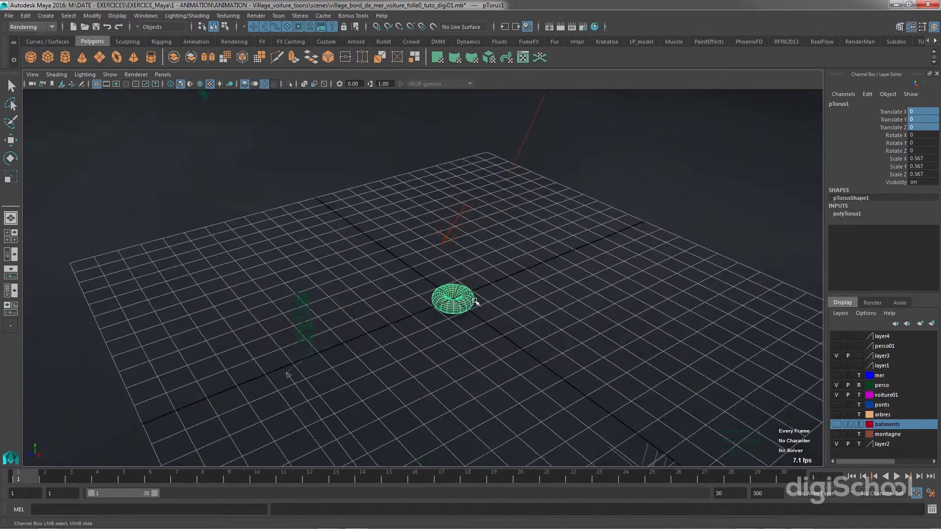
scroll(475, 302, "up", 2)
scroll(469, 357, "up", 5)
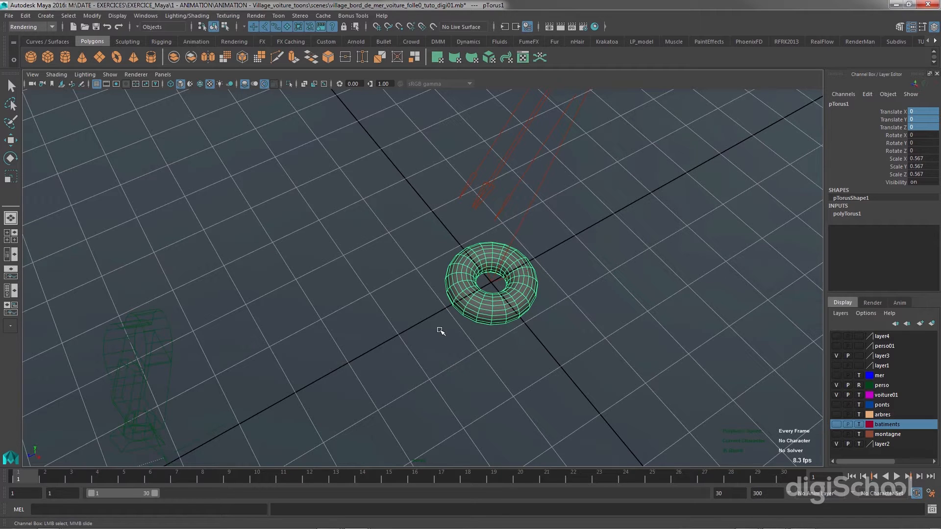
left_click_drag(486, 337, 488, 330, "alt")
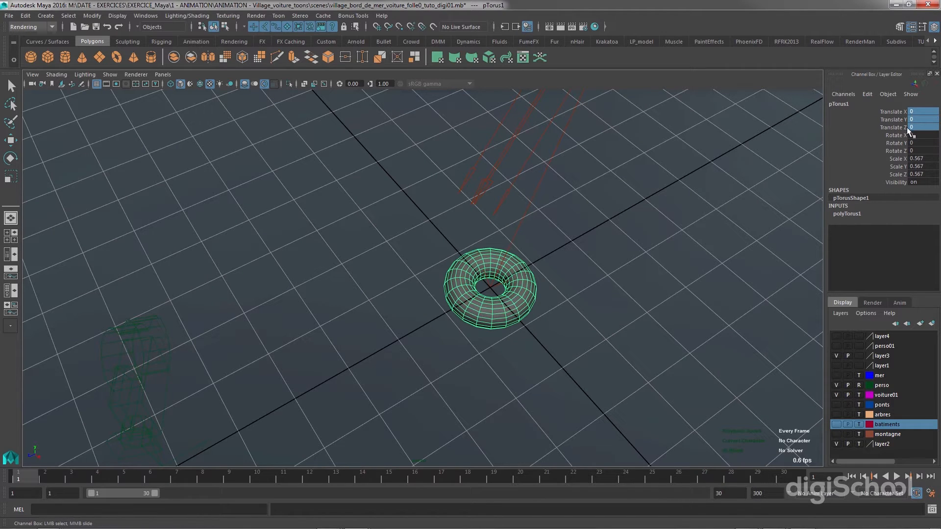
- Move the torus about 1.583 along X and return its Translate X to 0
key("w")
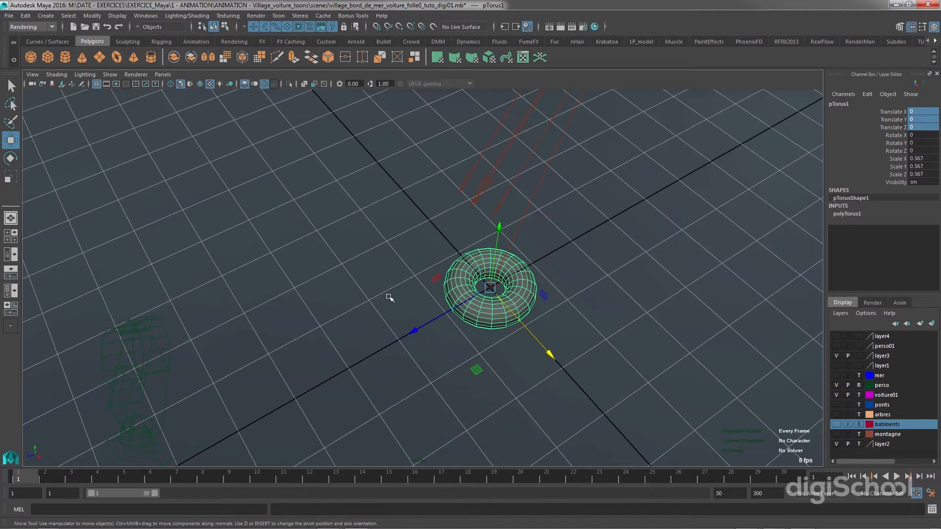
left_click_drag(550, 355, 613, 427)
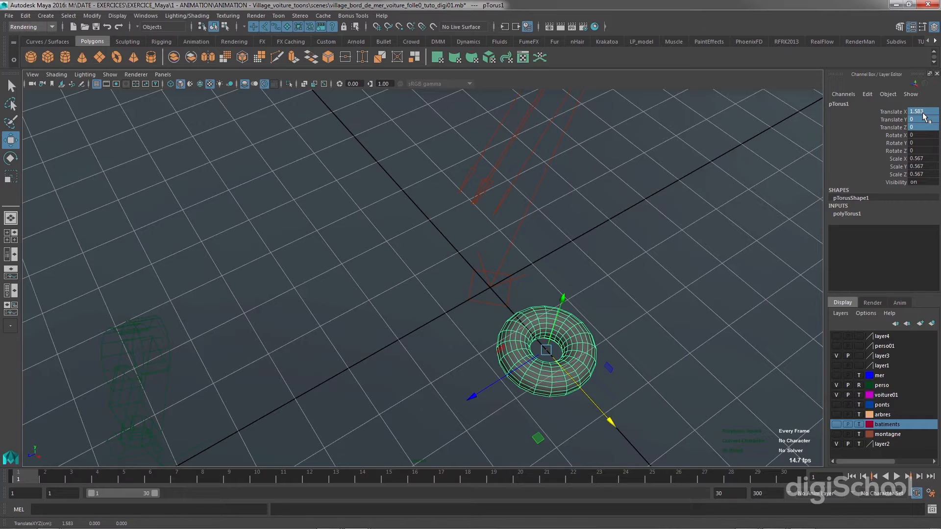
type("0")
key("Return")
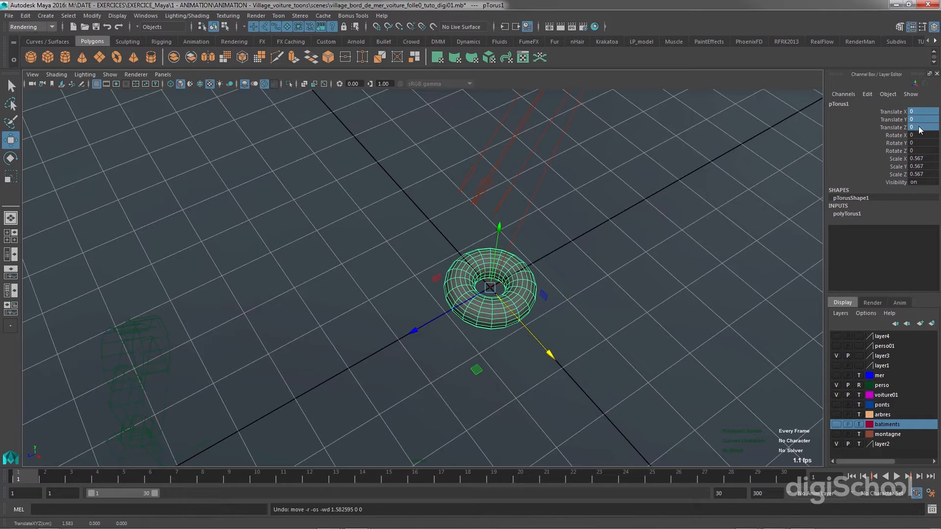
- Nudge the torus along the Z axis to a Translate Z of about 0.009
left_click_drag(519, 294, 519, 285, "alt")
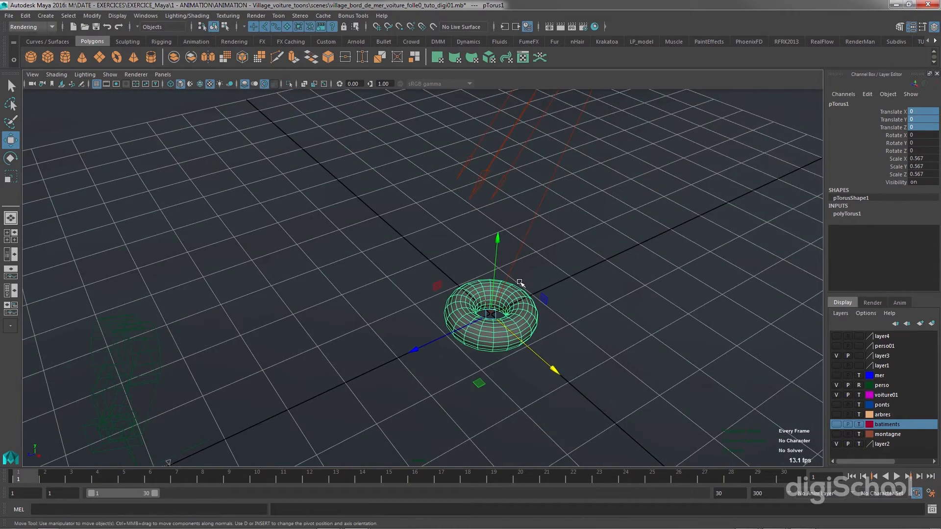
middle_click_drag(503, 299, 442, 238, "alt")
scroll(443, 238, "up", 2)
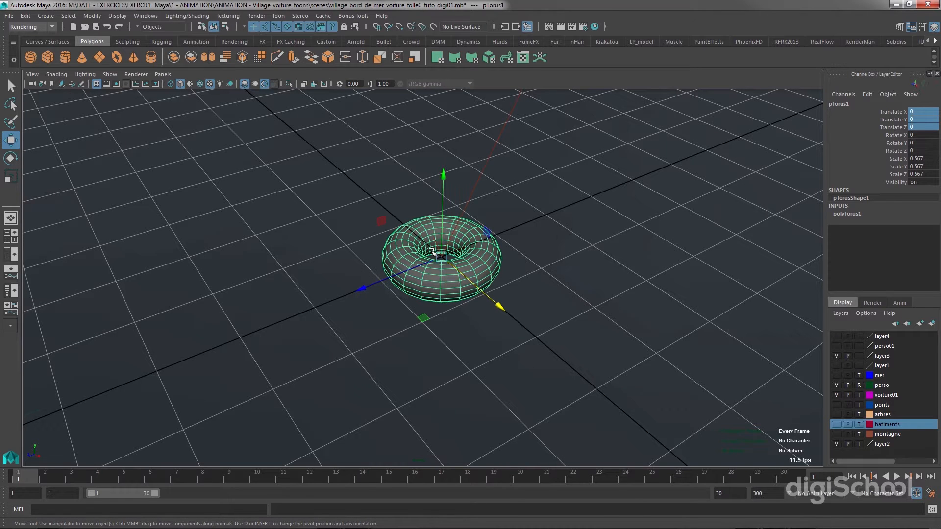
left_click_drag(439, 256, 440, 280, "alt")
middle_click_drag(440, 284, 440, 319, "alt")
scroll(441, 315, "up", 3)
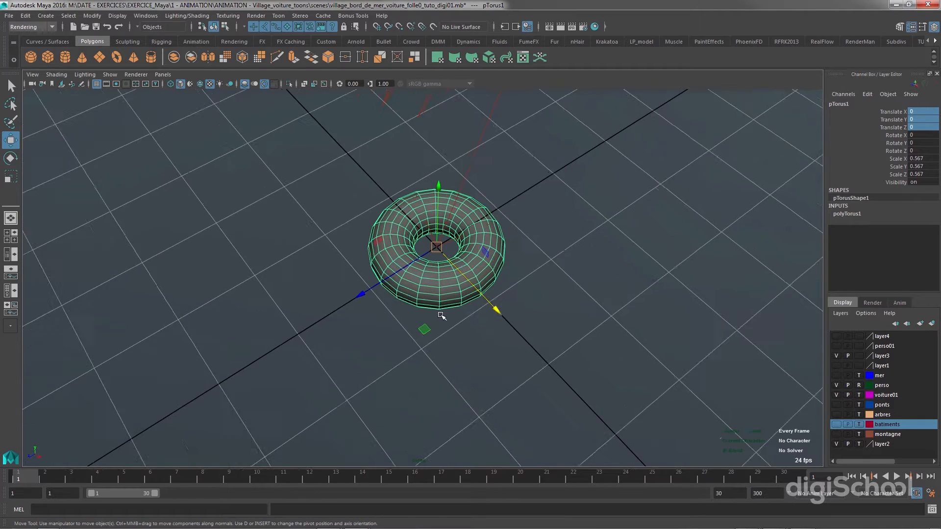
left_click_drag(445, 309, 441, 301, "alt")
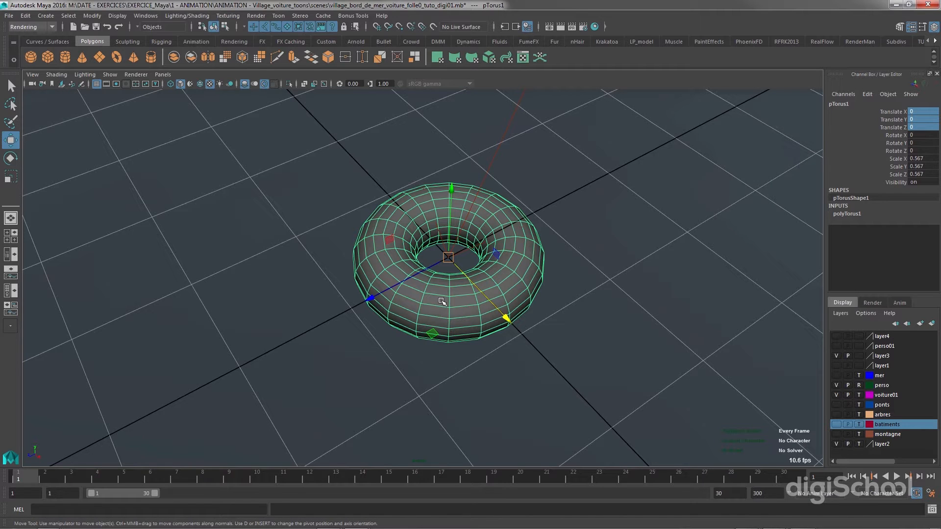
mouse_move(452, 268)
left_mouse_down("alt")
mouse_move(463, 291)
mouse_move(447, 279)
left_mouse_up("alt")
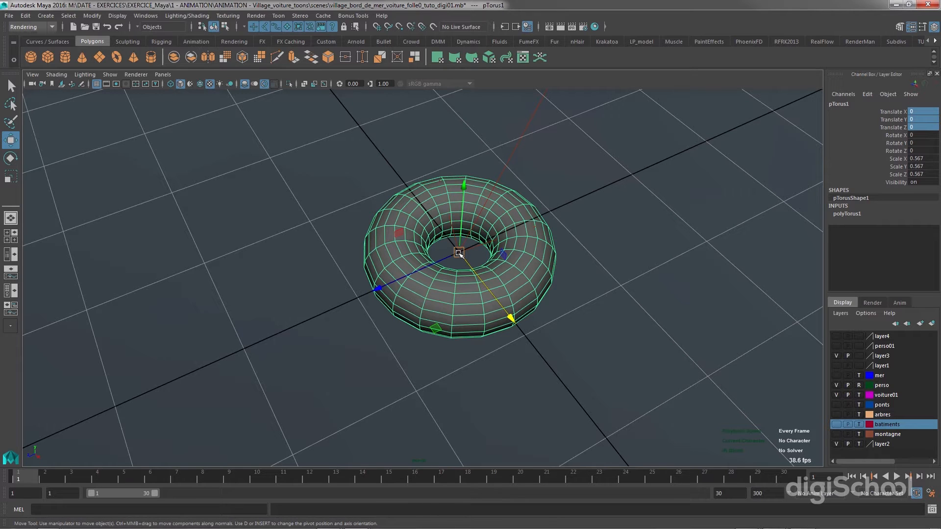
left_click_drag(380, 288, 389, 312)
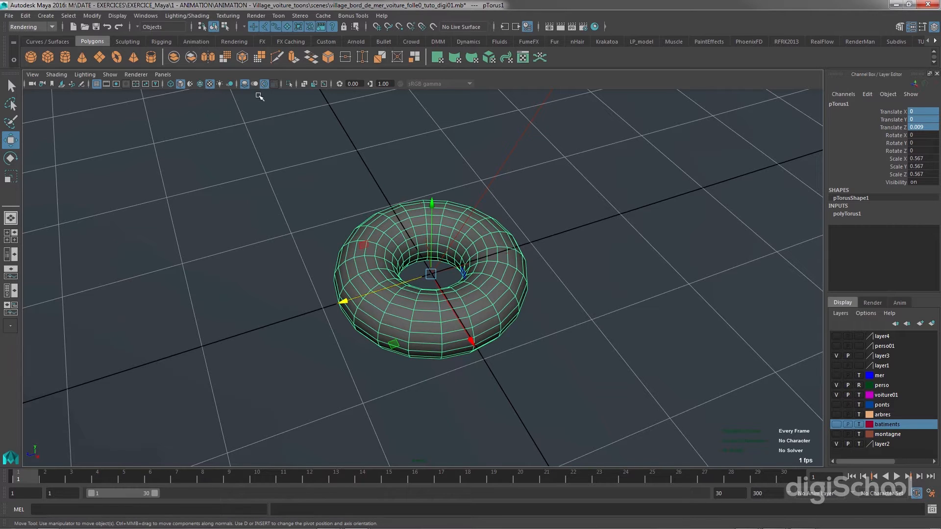
- Switch to the Animation command set and place the full list of Deform commands in a floating window beside the torus
left_click(34, 26)
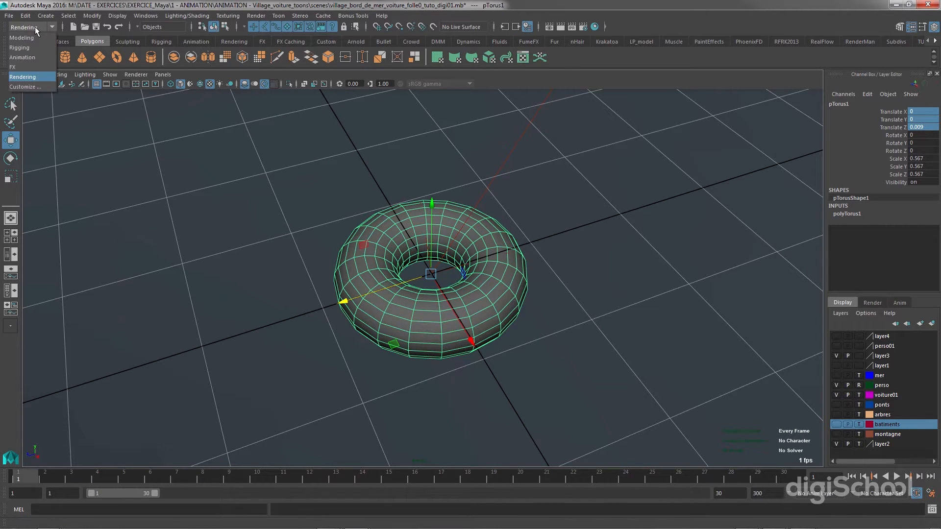
left_click(31, 58)
left_click(301, 17)
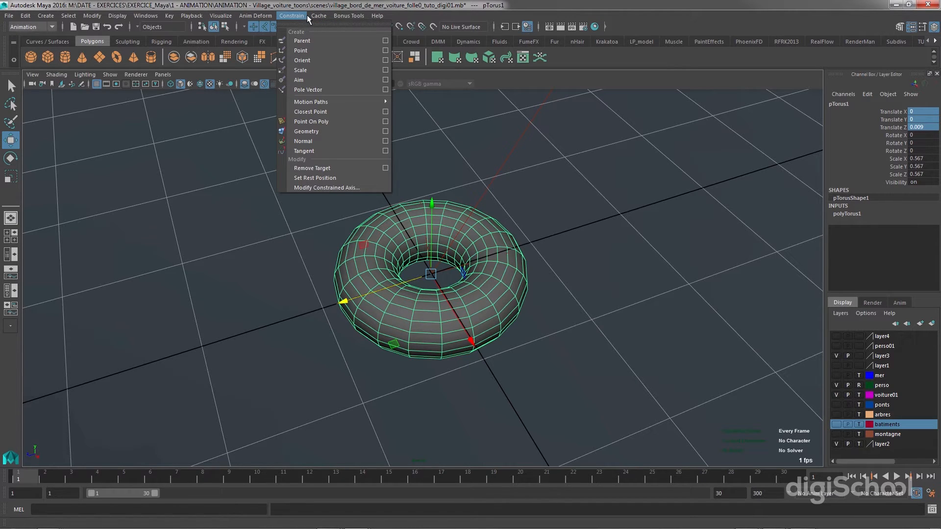
mouse_move(261, 15)
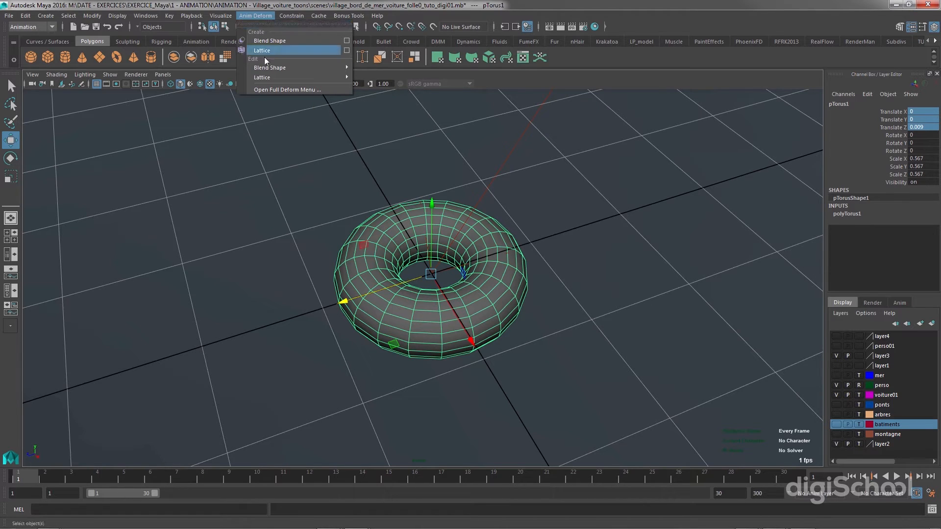
left_click(269, 89)
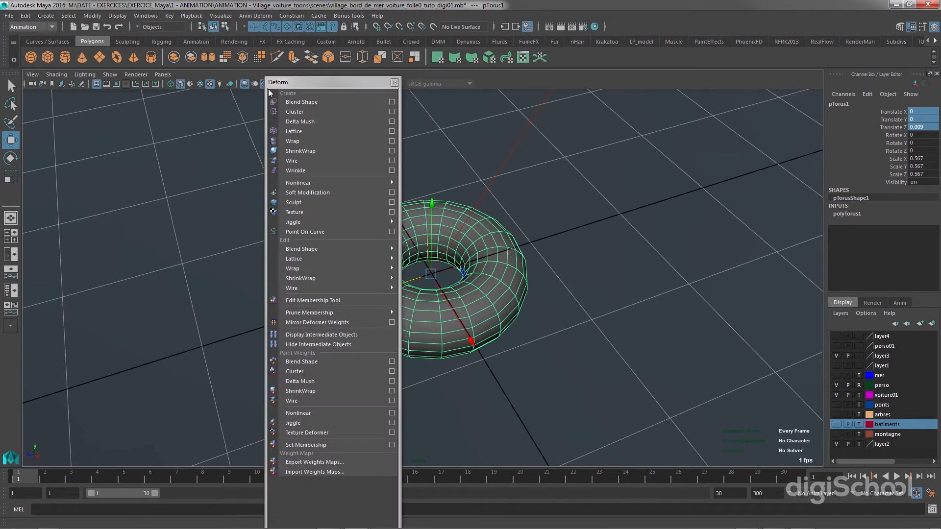
left_click(394, 82)
left_click(255, 15)
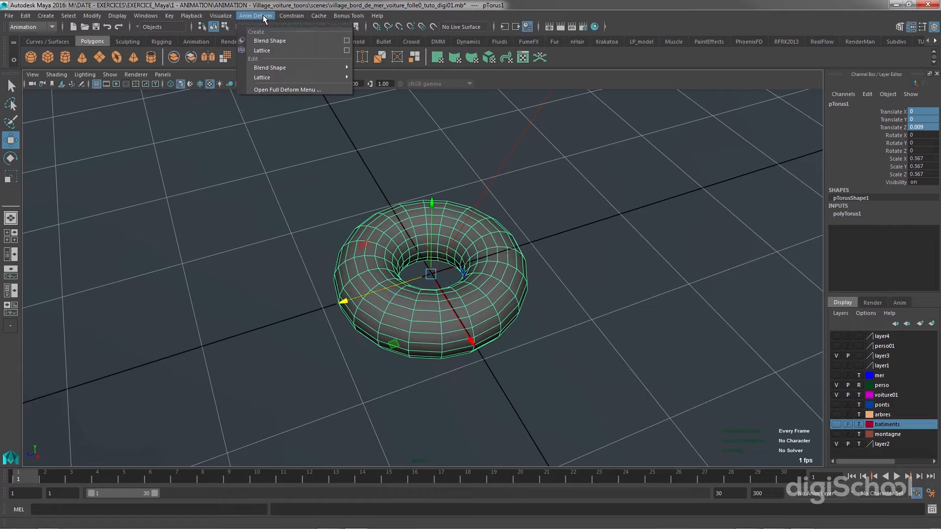
left_click(268, 91)
left_click_drag(289, 84, 649, 54)
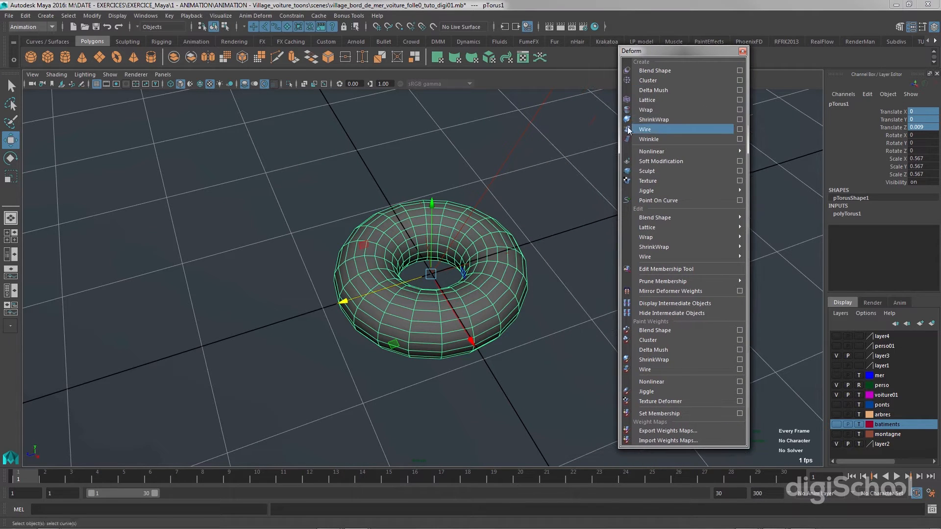
- Apply a Lattice deformer around the selected torus
left_click(653, 101)
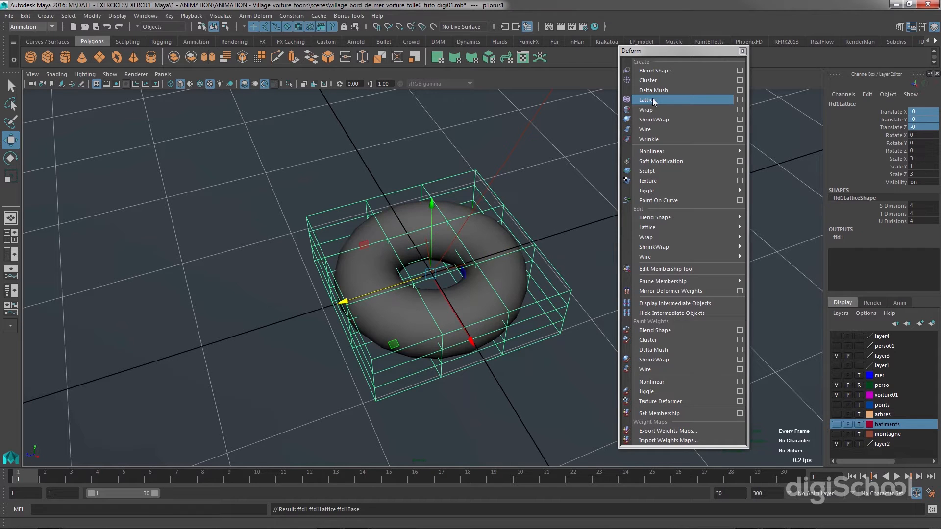
left_click_drag(413, 375, 410, 352, "alt")
middle_click_drag(411, 352, 360, 280, "alt")
left_click_drag(357, 294, 350, 290, "alt")
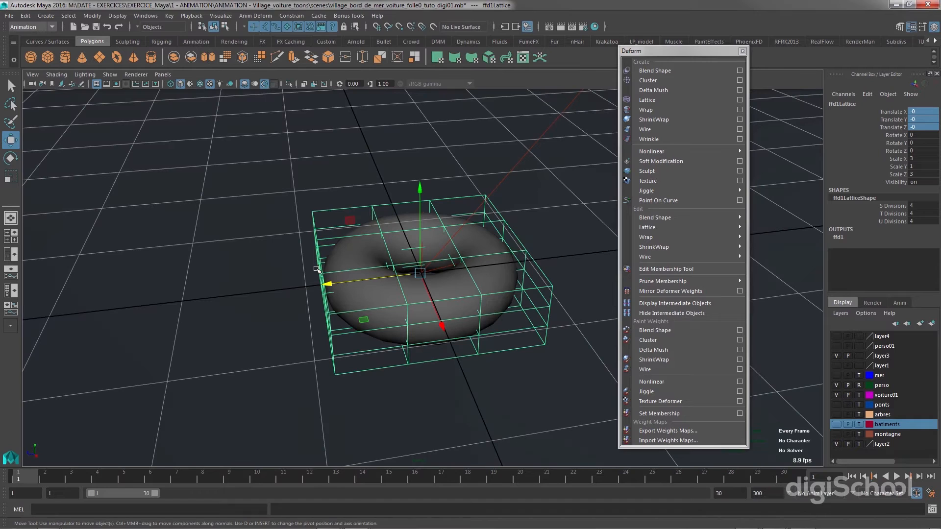
- Deform the torus through its lattice points by pulling one side's middle points outward along Z and raising a row of upper points
right_click_drag(319, 265, 317, 247)
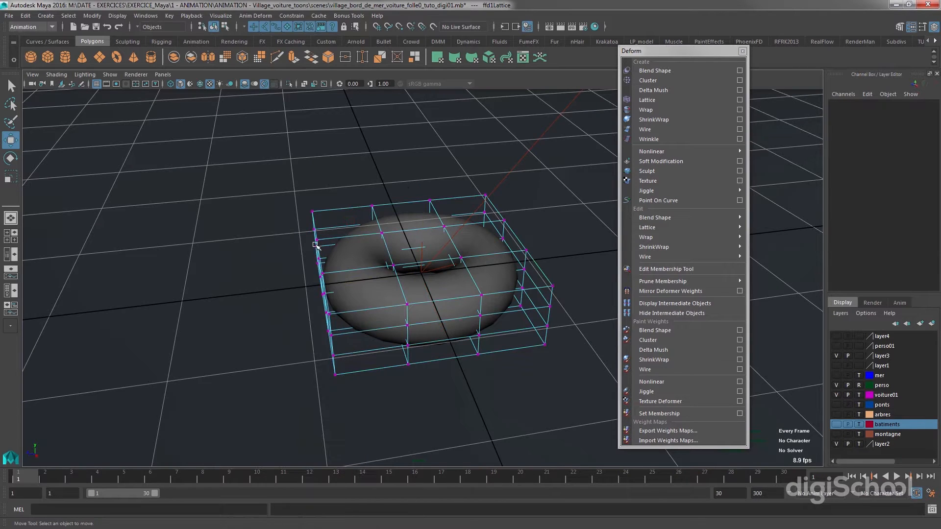
left_click_drag(295, 252, 342, 325)
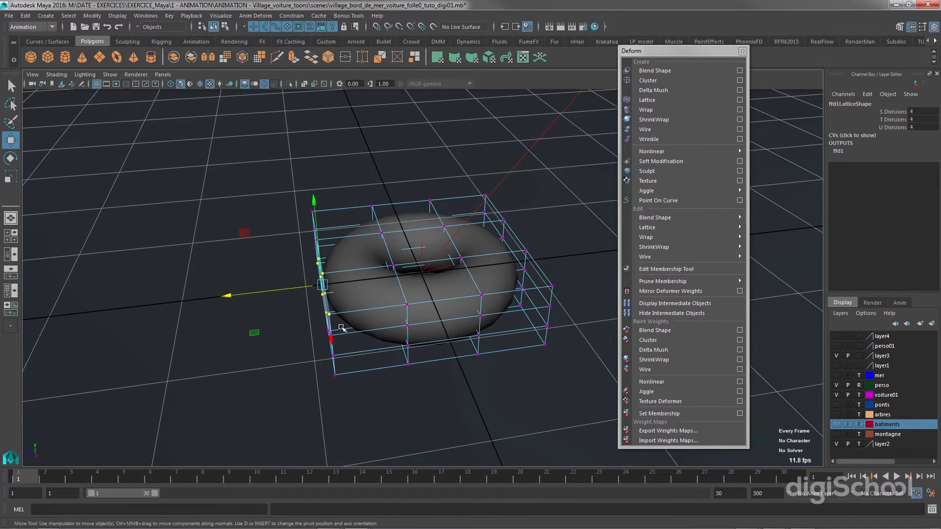
mouse_move(267, 289)
left_mouse_down()
mouse_move(167, 294)
mouse_move(304, 292)
mouse_move(264, 296)
left_mouse_up()
left_click_drag(415, 298, 439, 336, "alt")
left_click_drag(409, 247, 410, 194)
left_click_drag(420, 263, 455, 307, "alt")
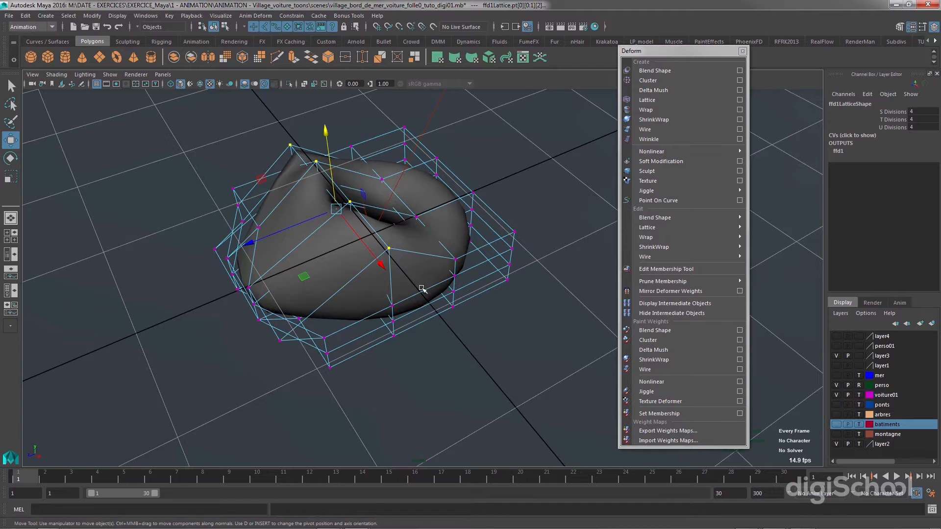
mouse_move(412, 272)
left_mouse_down("alt")
mouse_move(392, 290)
mouse_move(412, 276)
left_mouse_up("alt")
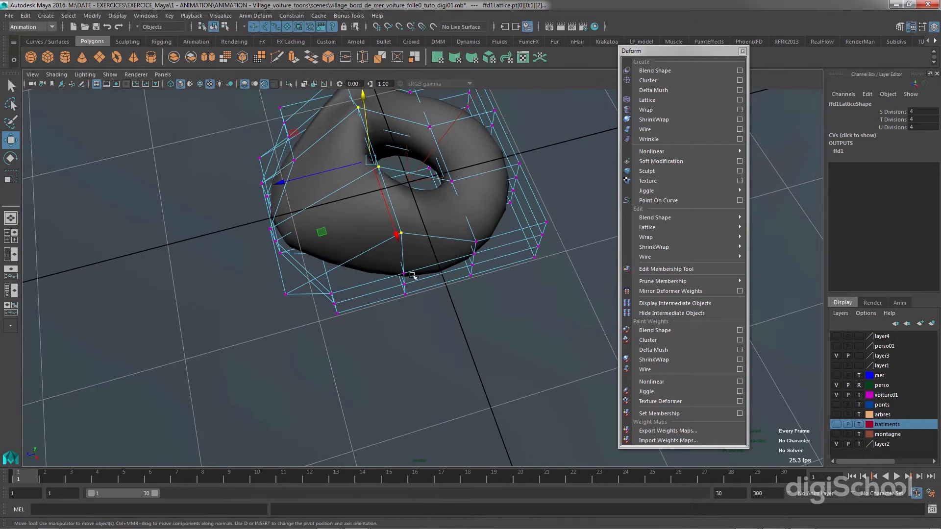
- Select the deformed torus and set its Translate Z to 0
left_click(411, 219)
left_click_drag(412, 219, 434, 323, "alt")
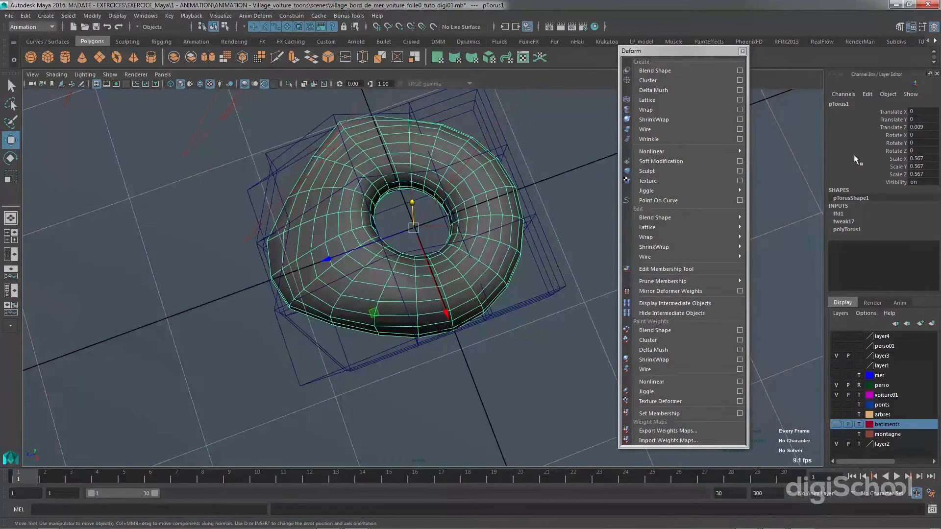
left_click(918, 128)
key("Return")
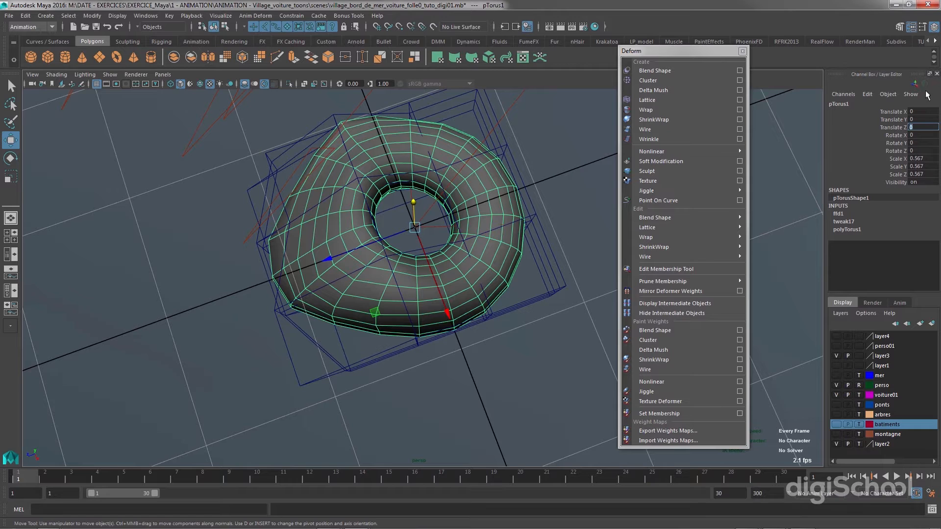
- Shift the torus inside its lattice along Z to about -0.032
left_click_drag(371, 292, 354, 244, "alt")
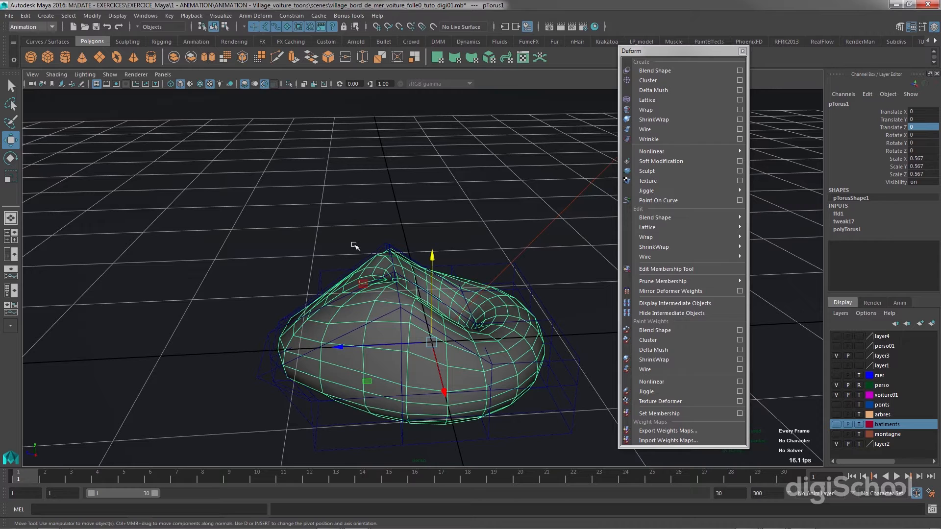
left_click_drag(339, 347, 376, 342)
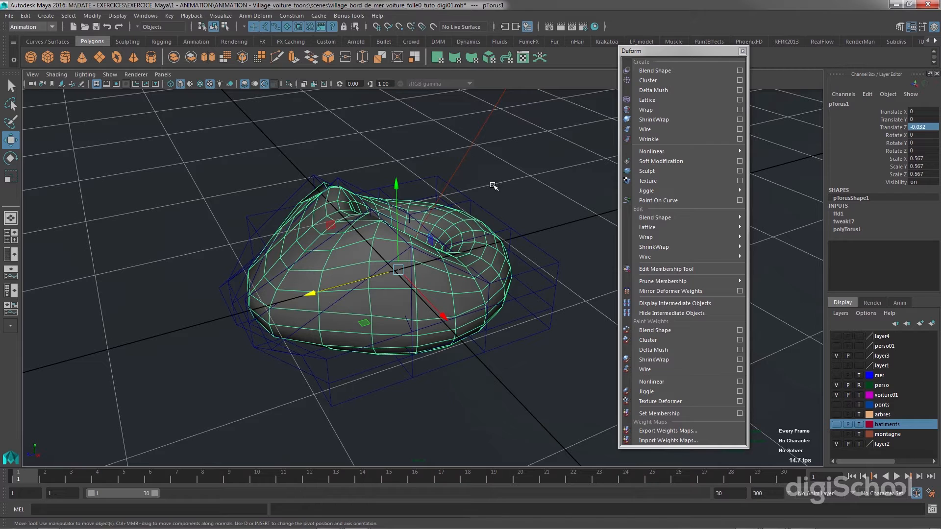
- Open the Outliner and bring the entries for the torus and its lattice group into view
left_click(149, 15)
left_click(156, 102)
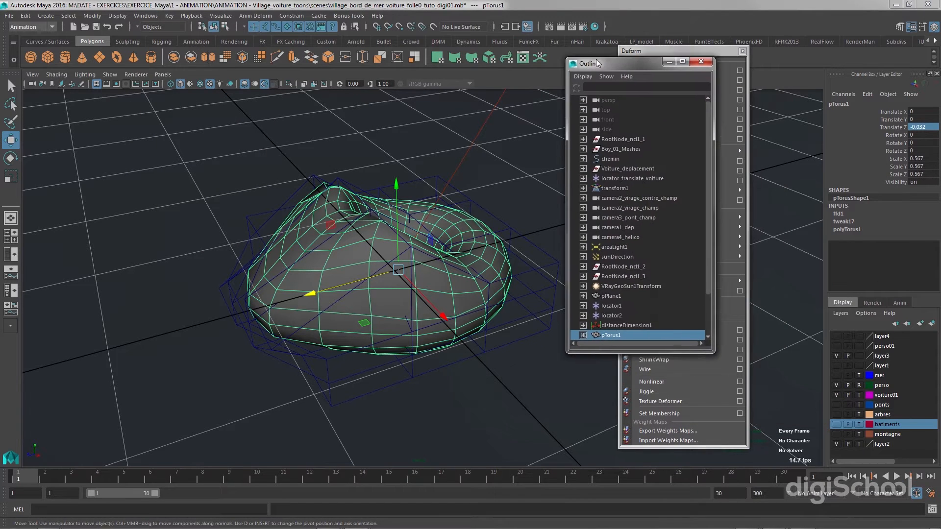
scroll(619, 323, "down", 2)
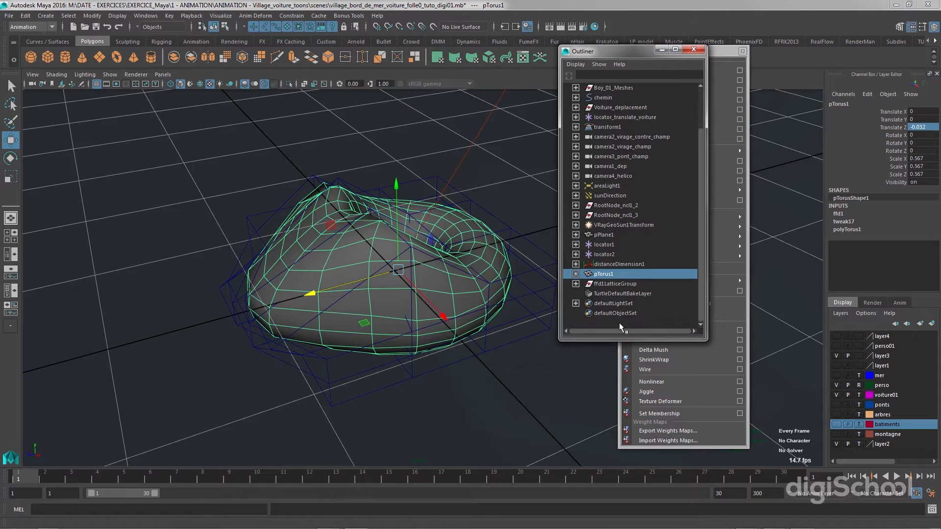
- Parent ffd1LatticeGroup under pTorus1 in the Outliner and check the torus's nested entries
left_click(604, 283)
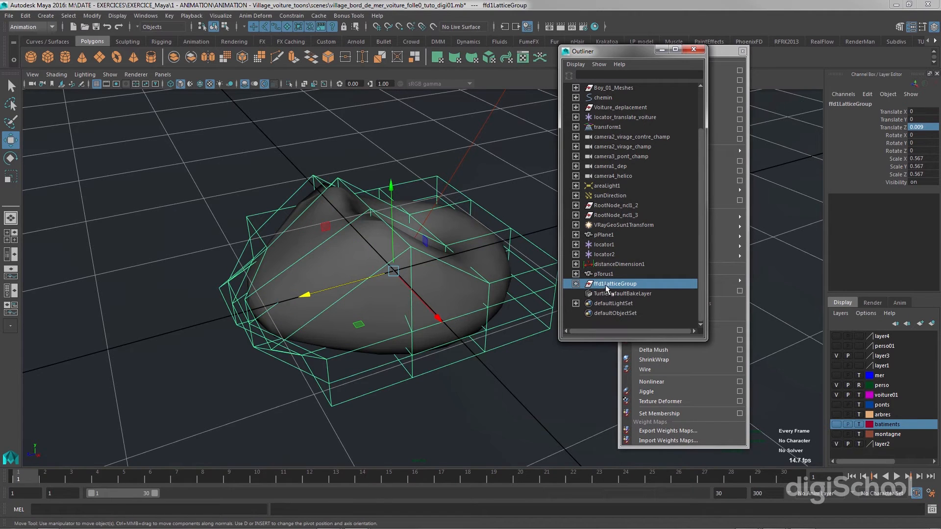
left_click_drag(600, 289, 606, 277)
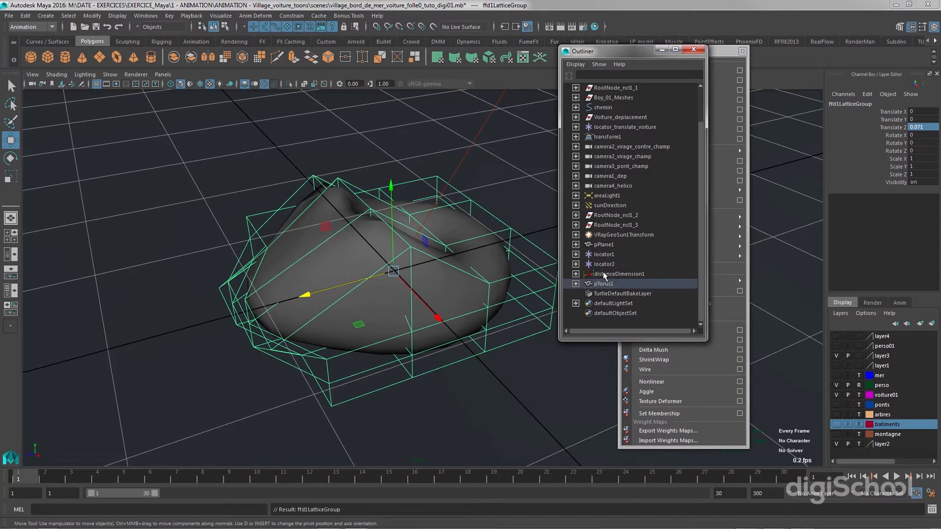
left_click(608, 284)
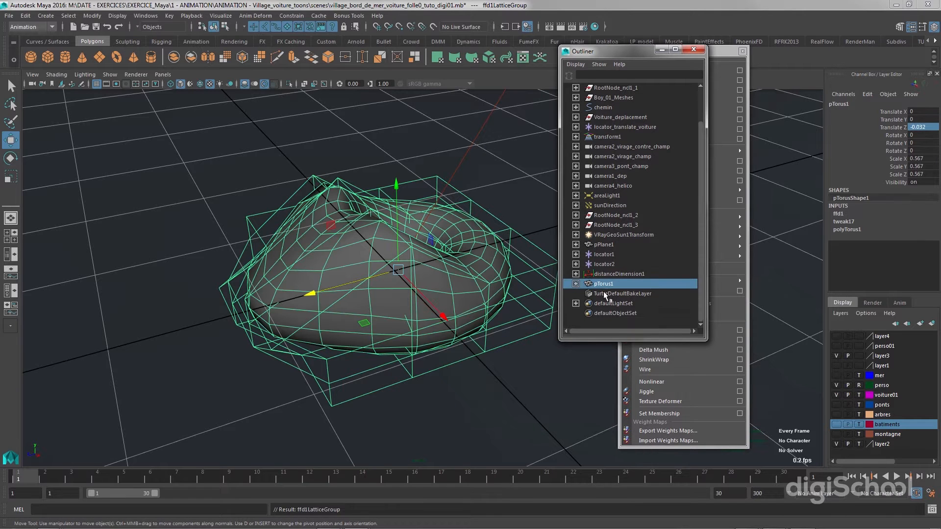
left_click(575, 284)
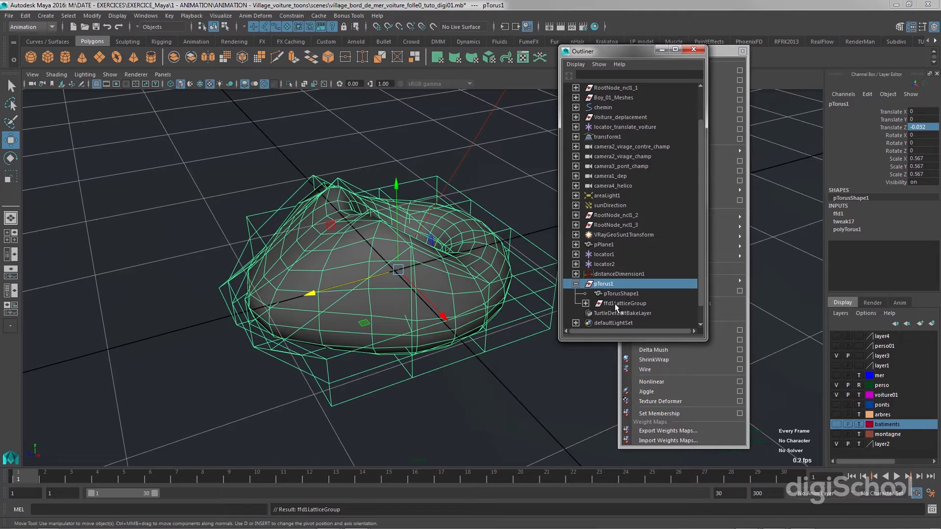
left_click(575, 284)
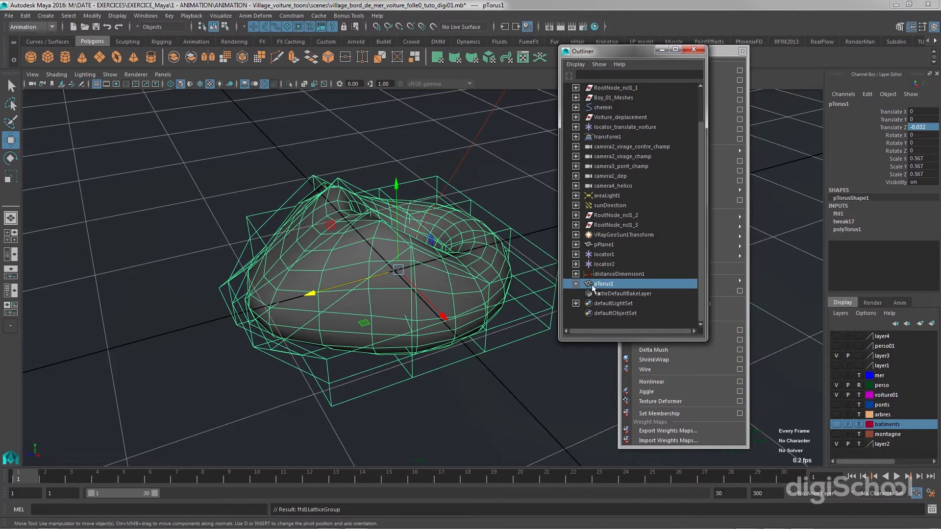
left_click_drag(436, 250, 427, 286, "alt")
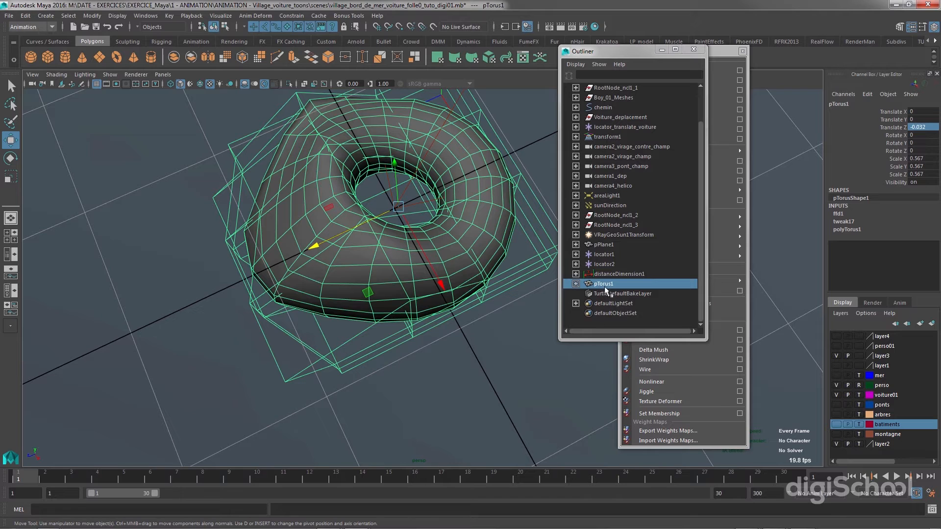
left_click(575, 284)
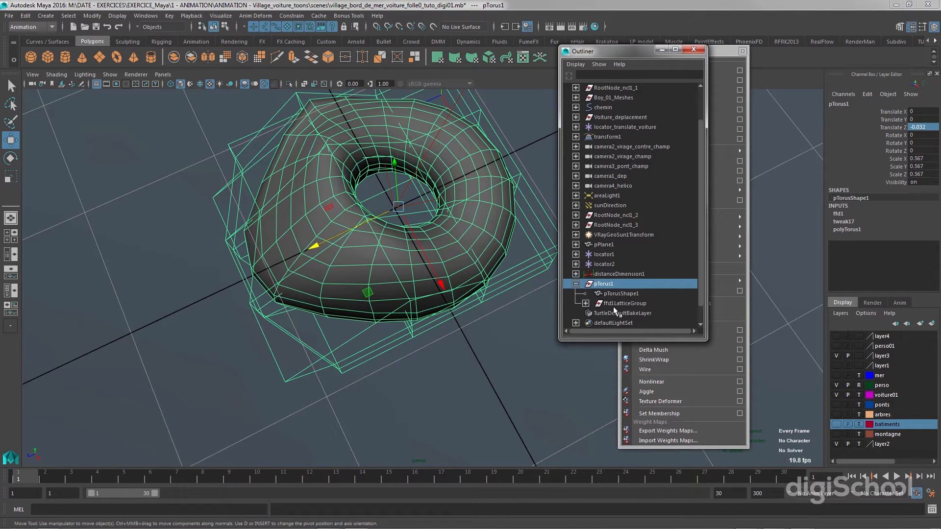
left_click(619, 304)
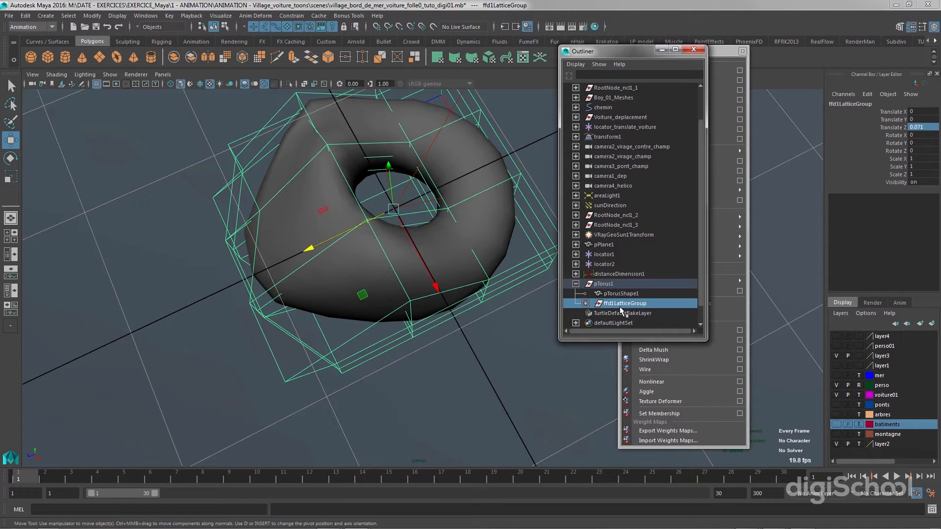
- Undo the parenting of the lattice group under the torus and collapse the torus's hierarchy
key("ctrl+z")
key("ctrl+z")
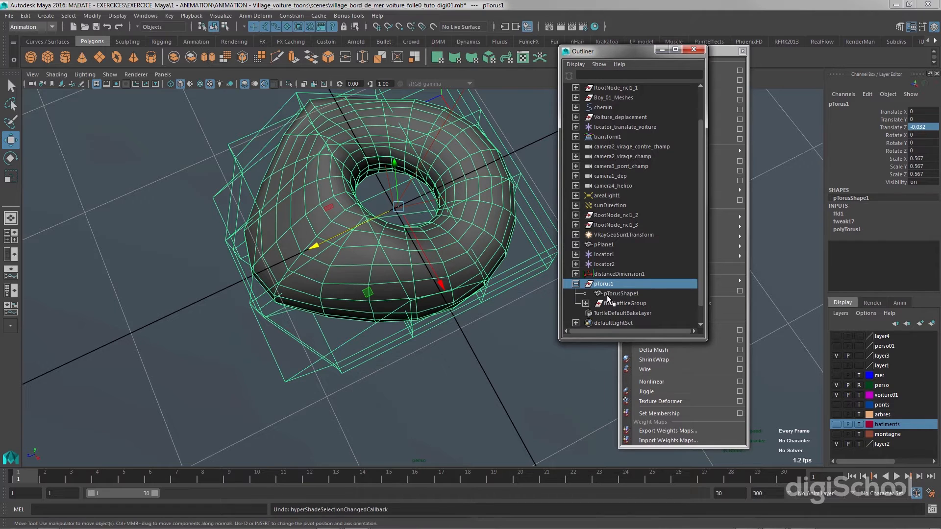
key("ctrl+z")
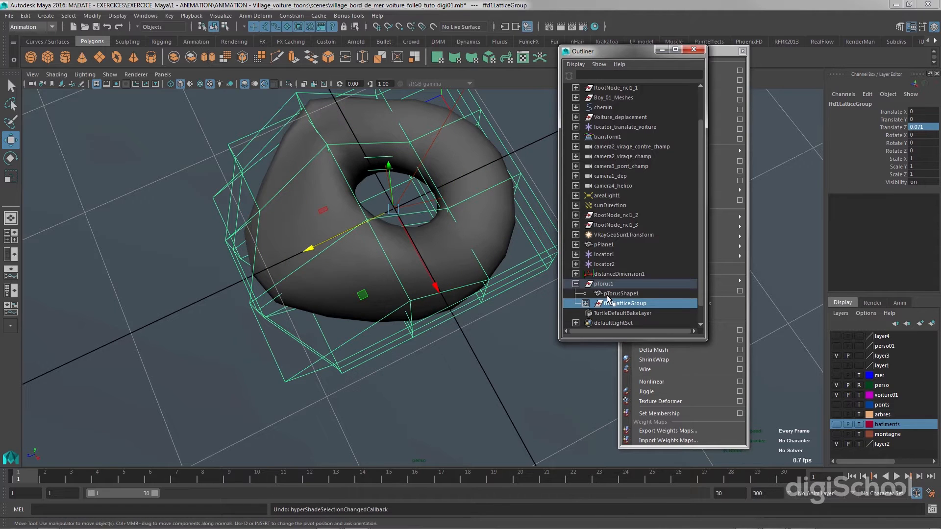
key("ctrl+z")
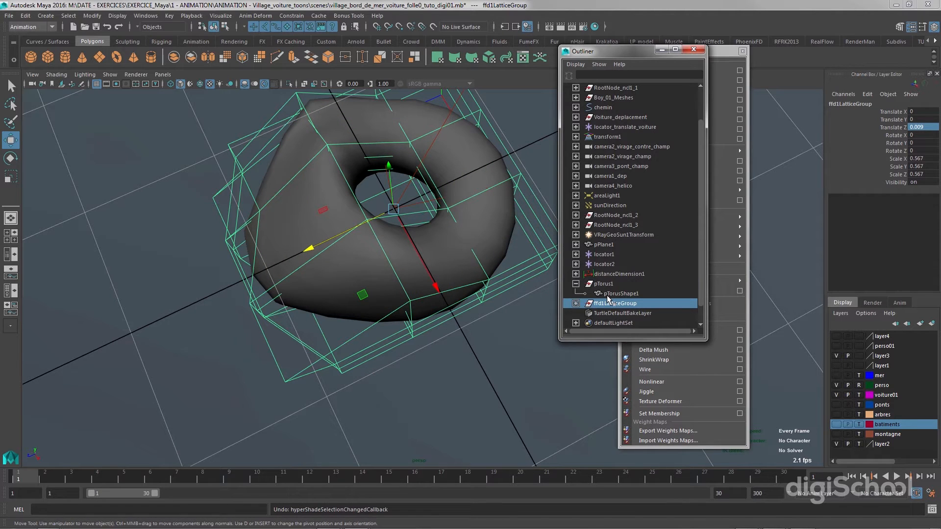
left_click(575, 283)
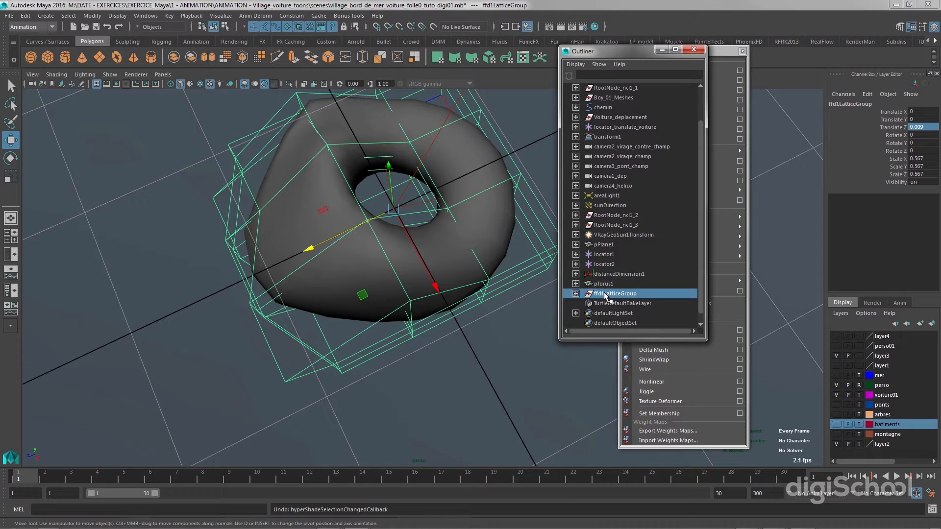
- Parent the separated ffd1LatticeGroup under pTorus1 again and check the hierarchy
left_click_drag(606, 294, 605, 286)
left_click(593, 287)
left_click(576, 284)
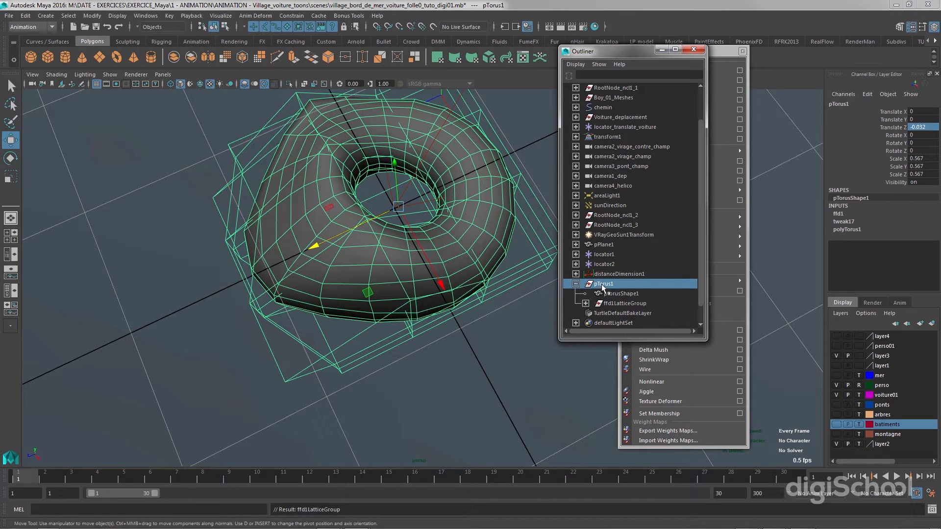
left_click(576, 284)
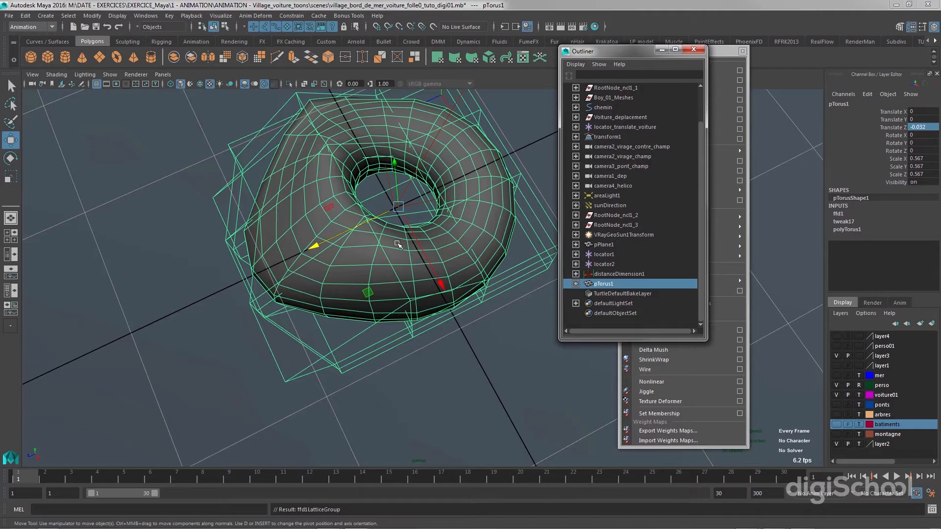
- Move the torus together with its parented lattice along Z to about 1.778
scroll(397, 244, "down", 3)
left_click_drag(397, 244, 392, 204, "alt")
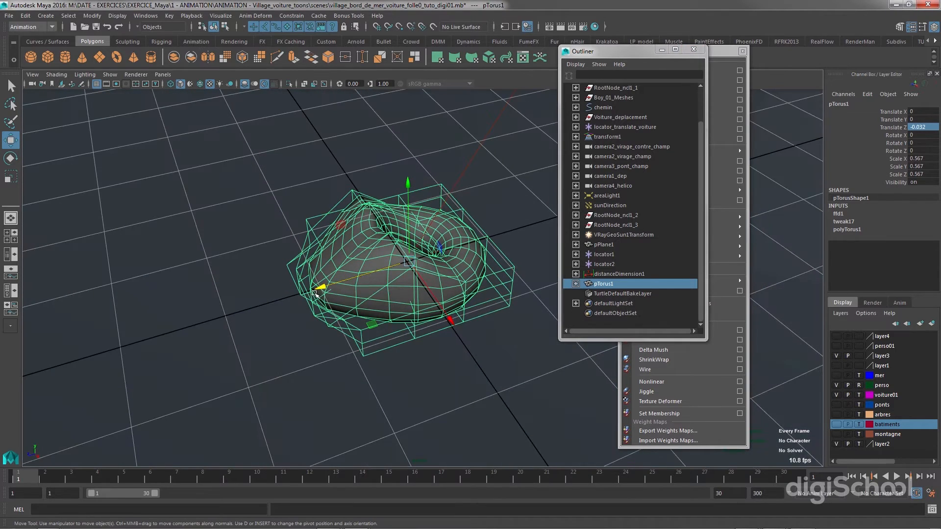
left_click_drag(318, 288, 153, 339)
left_click_drag(215, 346, 247, 353, "alt")
middle_click_drag(241, 360, 376, 212, "alt")
left_click_drag(370, 215, 345, 210, "alt")
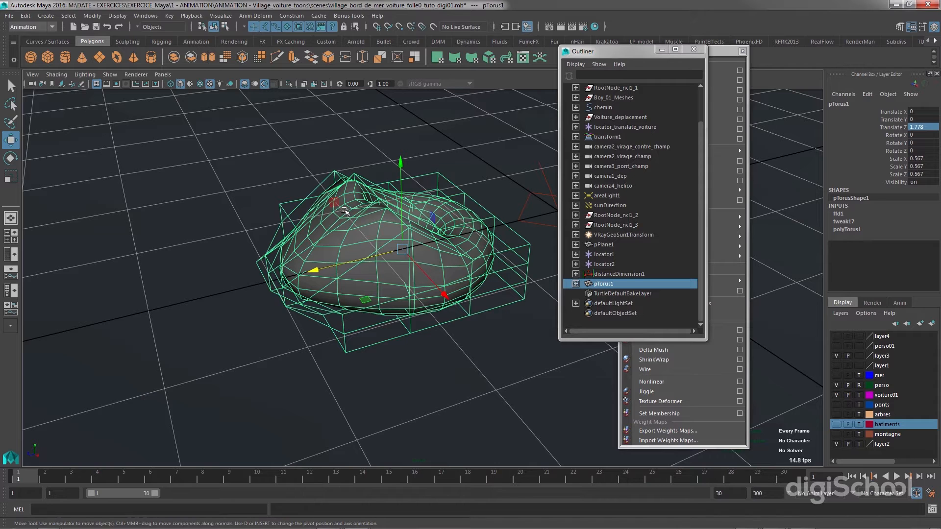
- Bring the torus and its lattice back along Z to about -0.036, near the world origin
left_click_drag(311, 271, 492, 285)
scroll(491, 275, "down", 4)
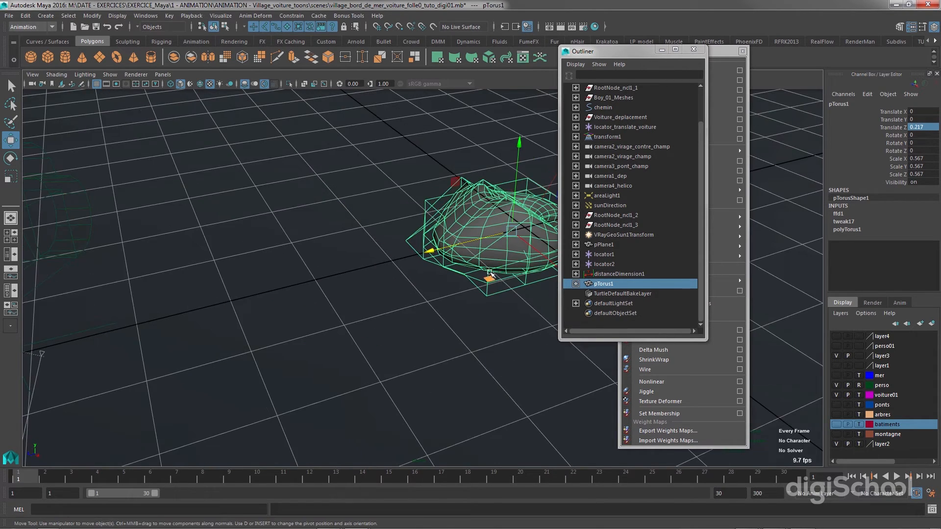
middle_click_drag(490, 273, 421, 296, "alt")
mouse_move(421, 296)
left_mouse_down("alt")
mouse_move(443, 339)
mouse_move(378, 303)
mouse_move(412, 285)
left_mouse_up("alt")
scroll(411, 286, "up", 4)
middle_click_drag(422, 256, 361, 298, "alt")
left_click_drag(364, 262, 363, 317, "alt")
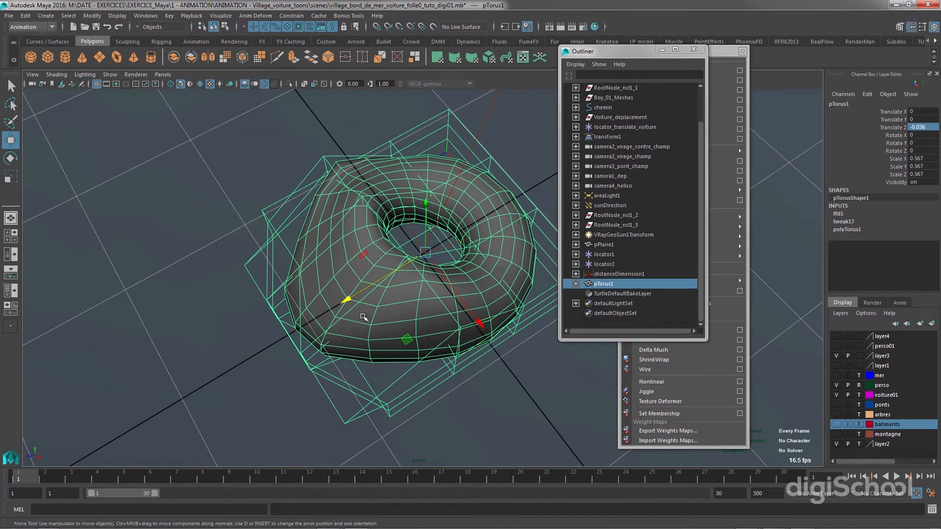
- Delete ffd1LatticeGroup from inside the torus's hierarchy to remove the lattice deformation
left_click(575, 284)
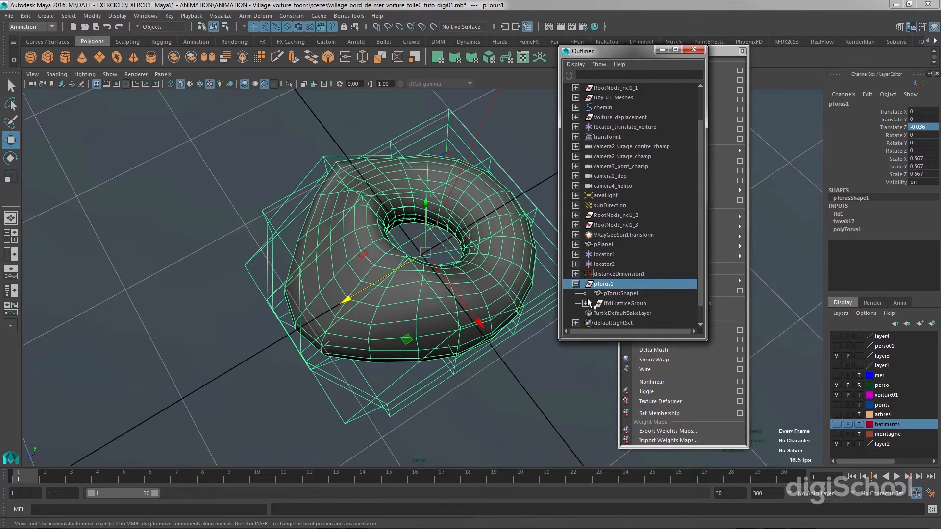
left_click(611, 305)
key("Delete")
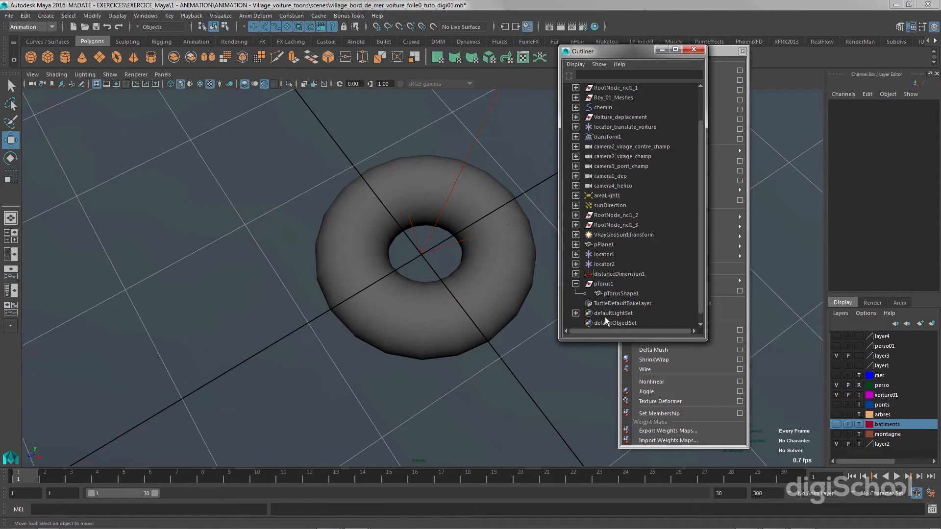
- Select the undeformed torus and rotate it around X to about 15.4 degrees
left_click(490, 320)
left_click_drag(490, 319, 475, 300, "alt")
scroll(475, 299, "up", 1)
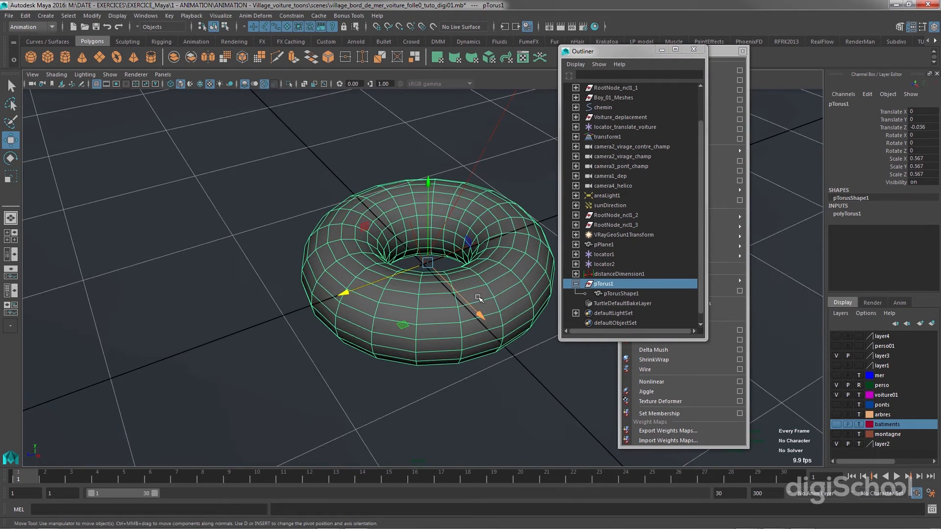
left_click(575, 284)
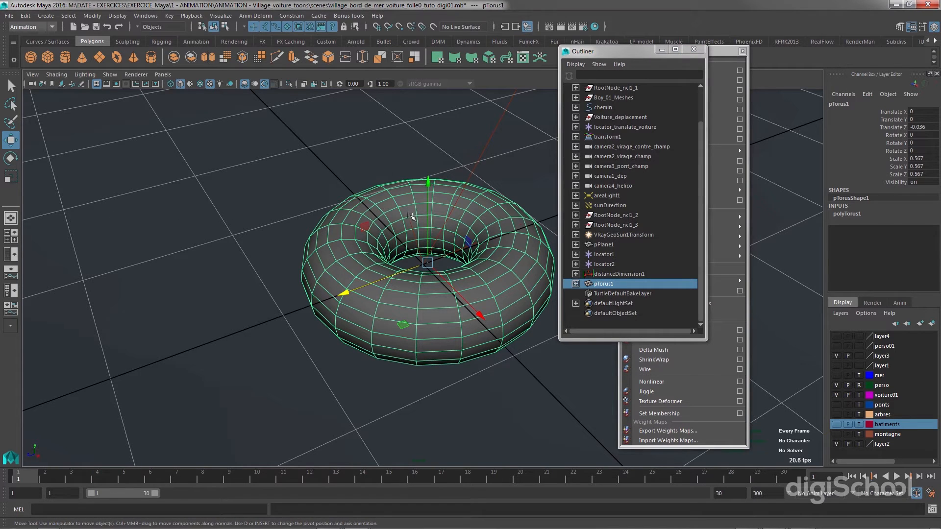
key("e")
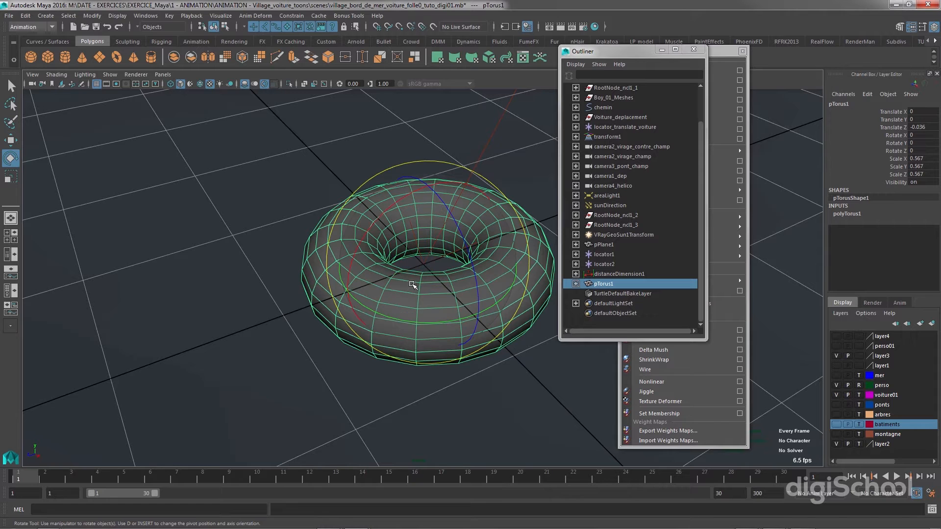
left_click_drag(378, 217, 374, 248)
- Scale the torus uniformly to about 0.552 and undo the extra scaling along Z
key("r")
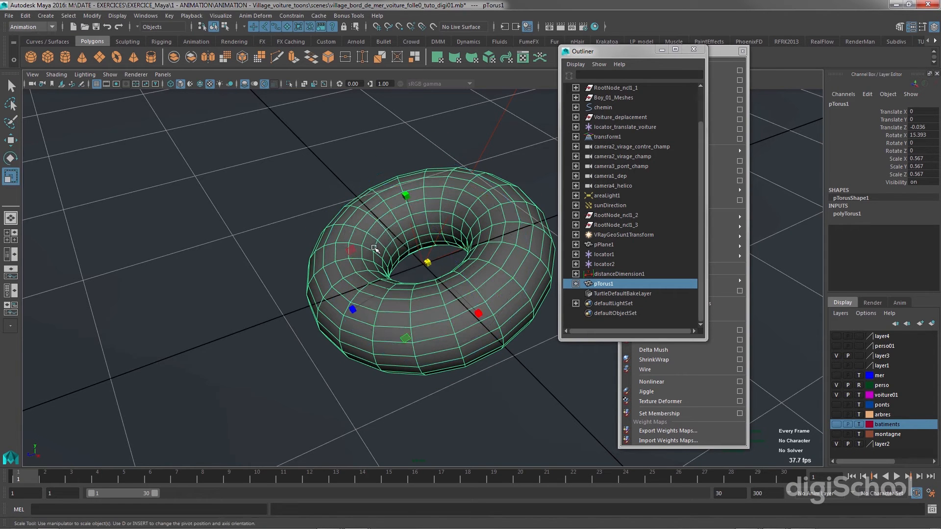
left_click_drag(426, 263, 379, 299)
key("ctrl+z")
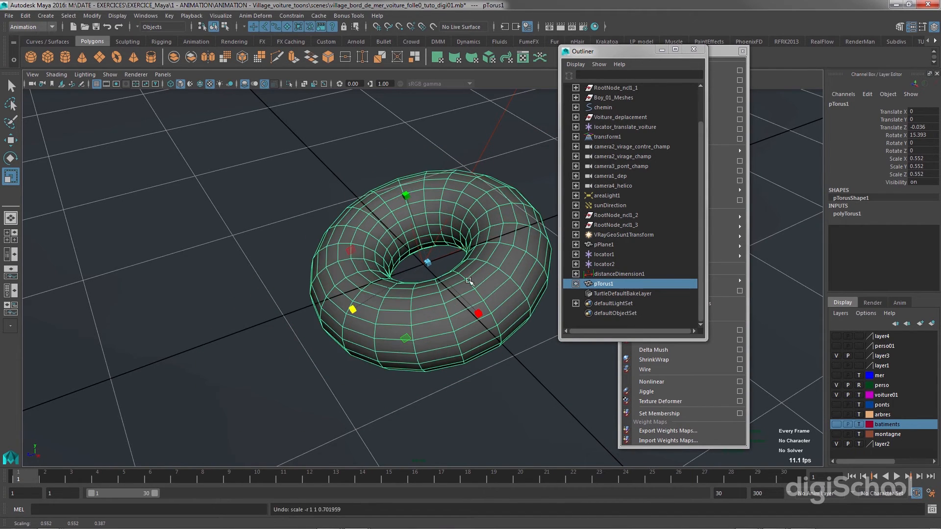
- Move the torus to about -0.05 in X and 0.047 in Z, and undo the free rotation tried on it
key("w")
left_click_drag(422, 267, 415, 224)
key("e")
key("ctrl+z")
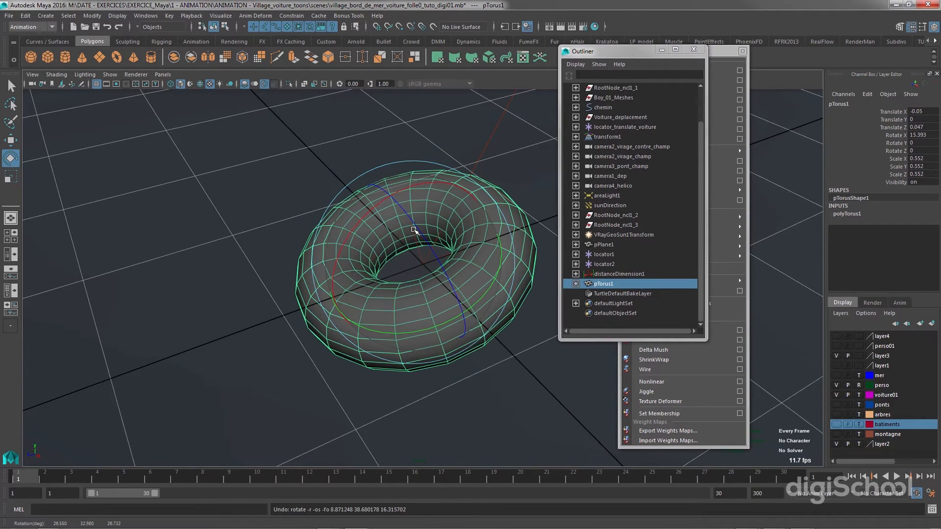
- Scale the torus uniformly to about 0.513, and flatten it along Y to about 0.343
key("r")
mouse_move(414, 262)
left_mouse_down()
mouse_move(455, 265)
mouse_move(362, 262)
mouse_move(398, 254)
left_mouse_up()
mouse_move(390, 196)
left_mouse_down()
mouse_move(334, 73)
mouse_move(398, 211)
left_mouse_up()
left_click_drag(426, 282, 411, 256, "alt")
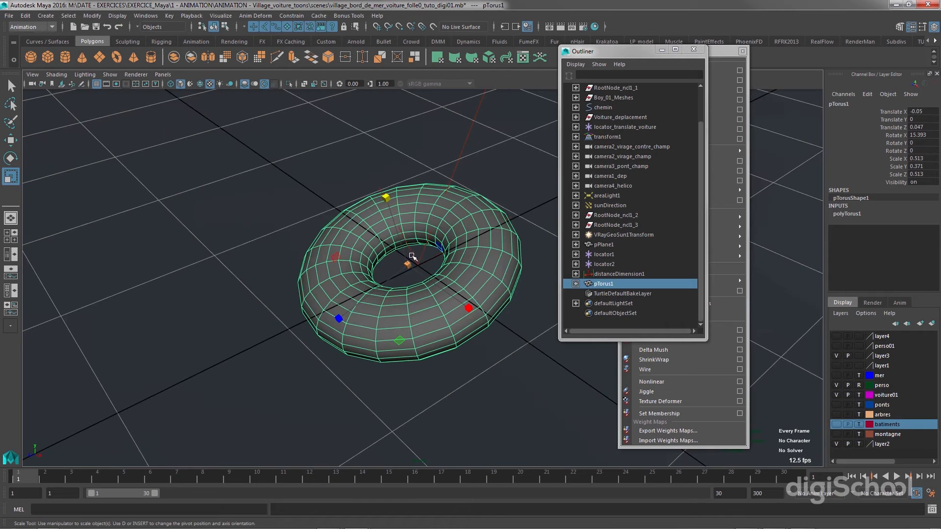
left_click_drag(386, 197, 386, 205)
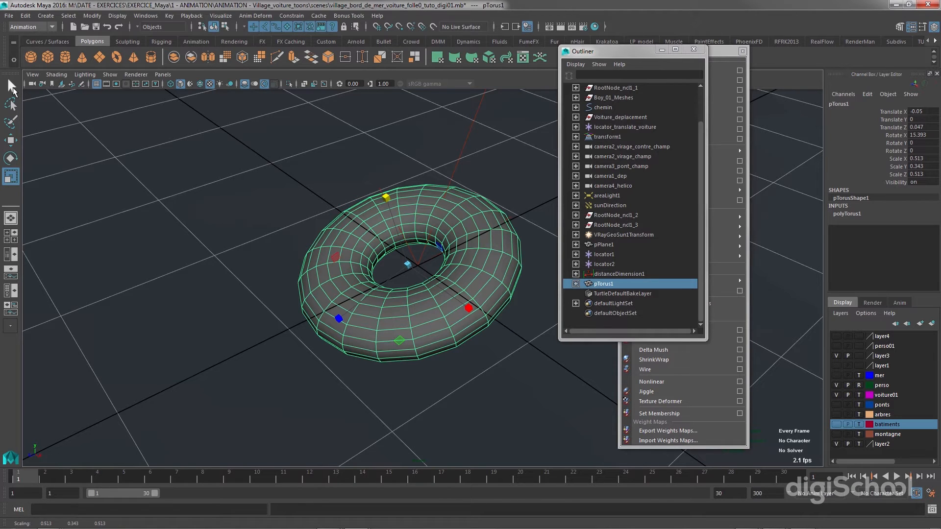
- Go through the Select, Lasso, Paint Selection, Move, Rotate and Scale tools one after another
left_click(12, 87)
left_click(11, 105)
left_click(11, 121)
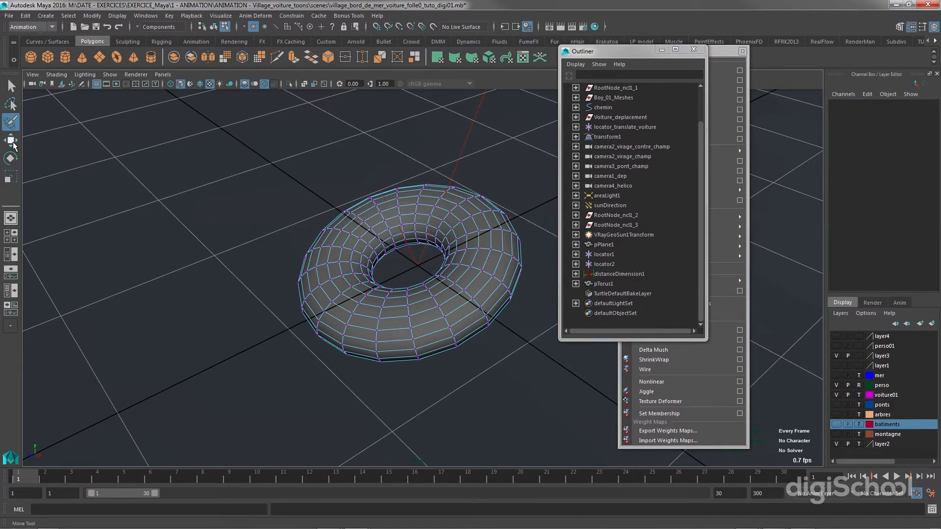
left_click(10, 141)
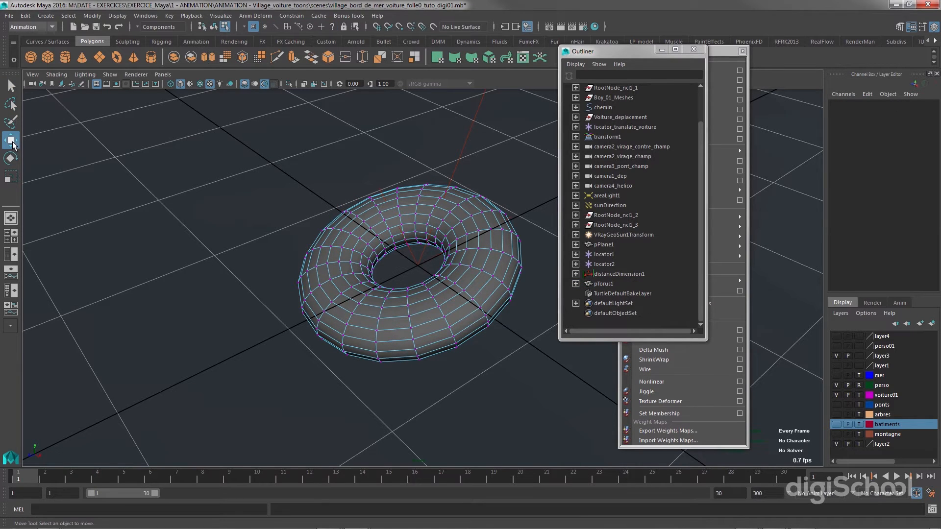
left_click(10, 177)
left_click(10, 141)
left_click(10, 157)
left_click(11, 176)
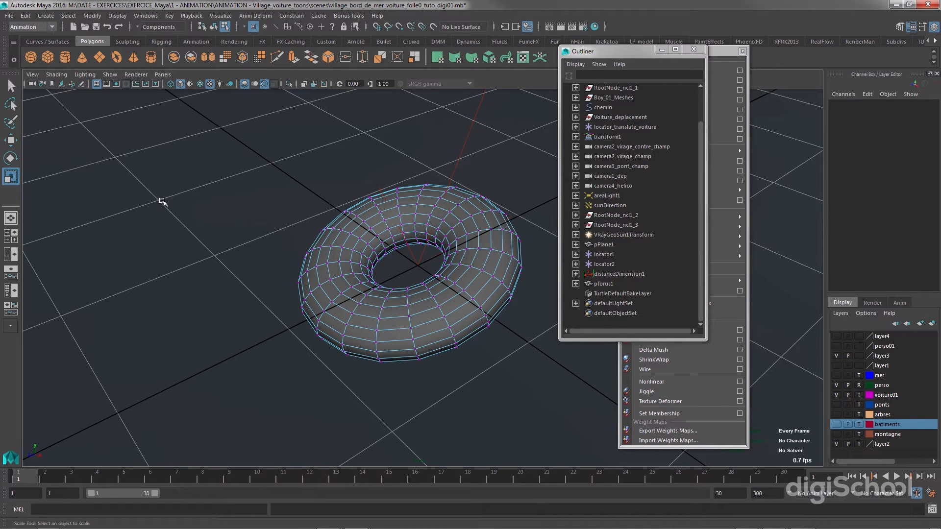
- Switch to the FX menu set, pick single vertices around the torus's hole, and return to object selection mode
key("F5")
left_click(388, 240)
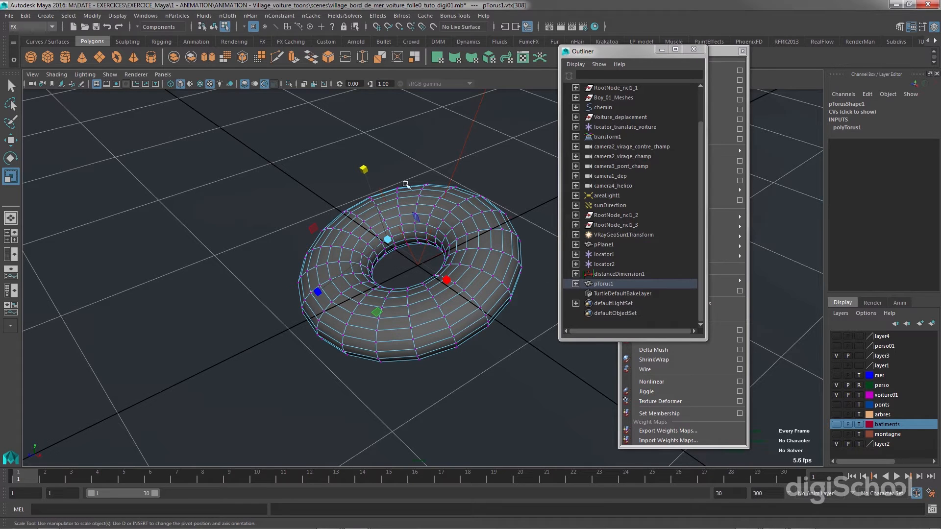
left_click(11, 87)
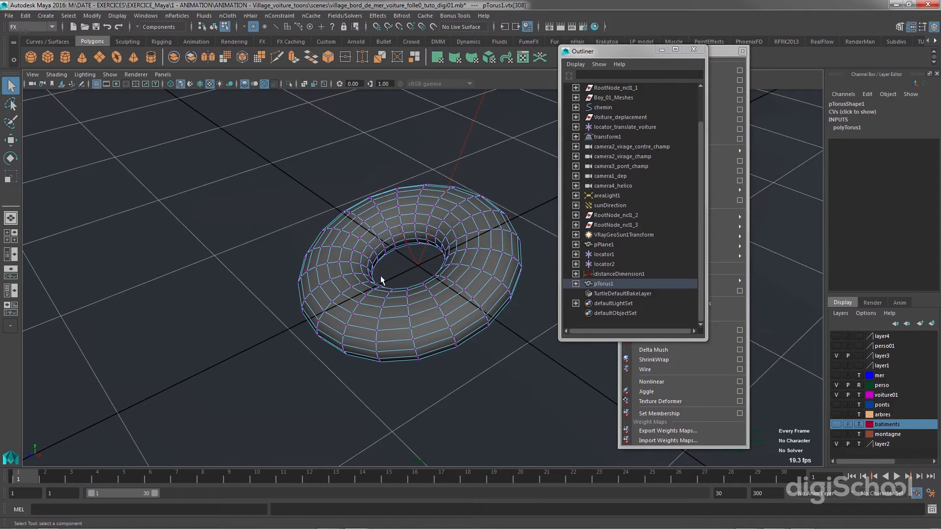
left_click_drag(382, 260, 363, 268, "alt")
left_click(364, 265)
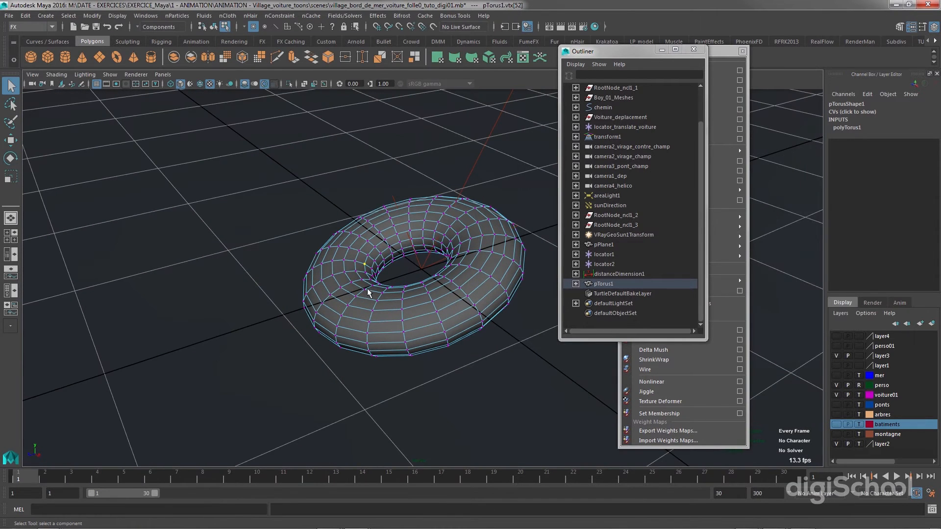
key("F8")
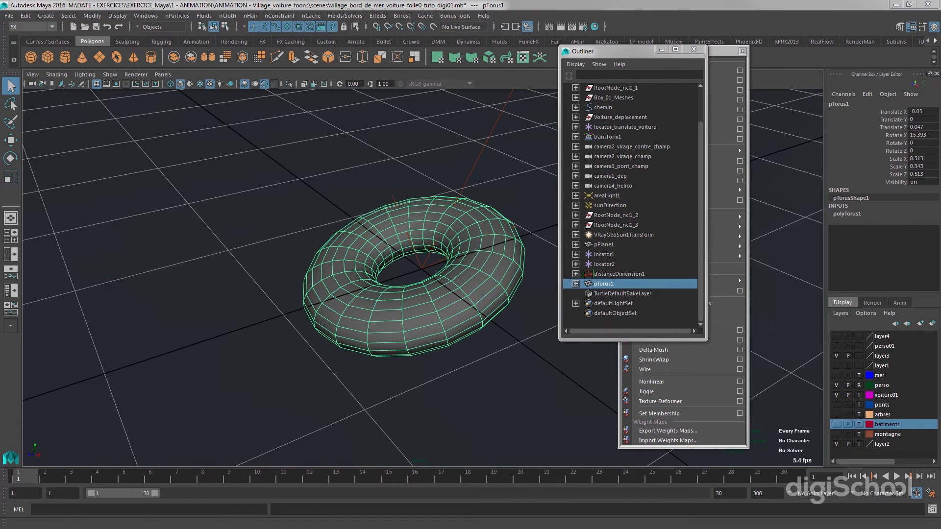
- Switch to the Move tool on the torus and center its pivot
left_click_drag(164, 279, 437, 286, "alt")
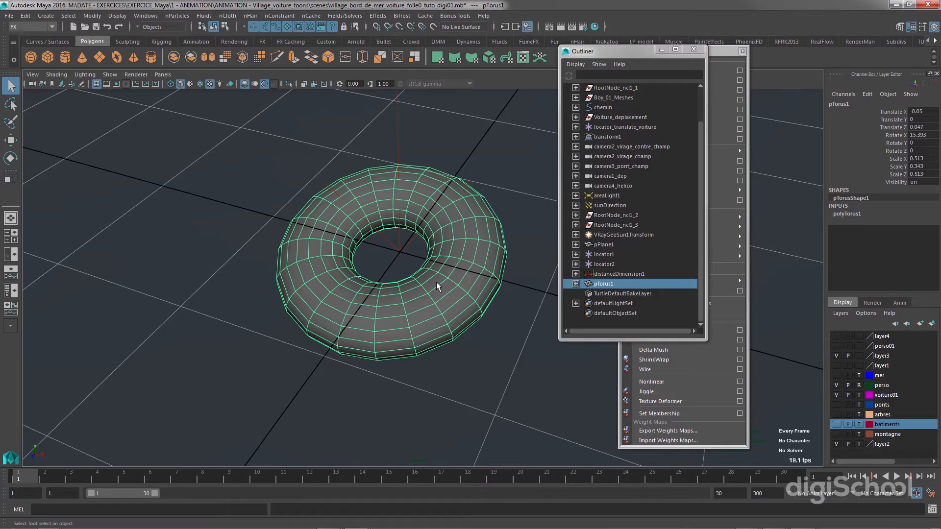
left_click_drag(417, 264, 388, 265, "alt")
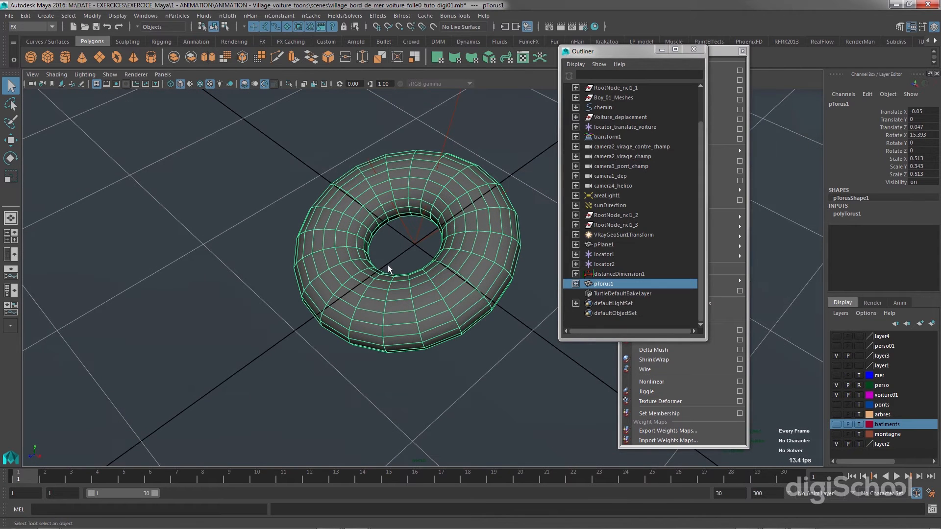
key("w")
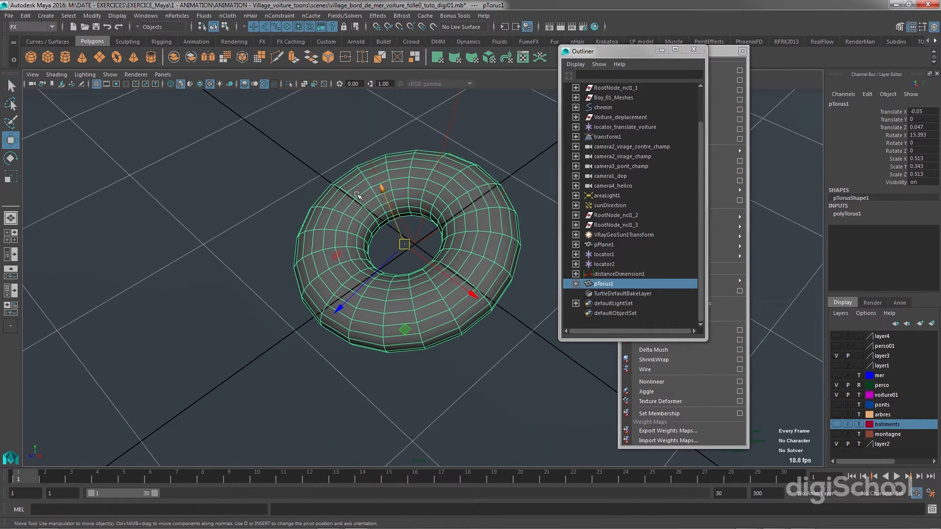
left_click(92, 16)
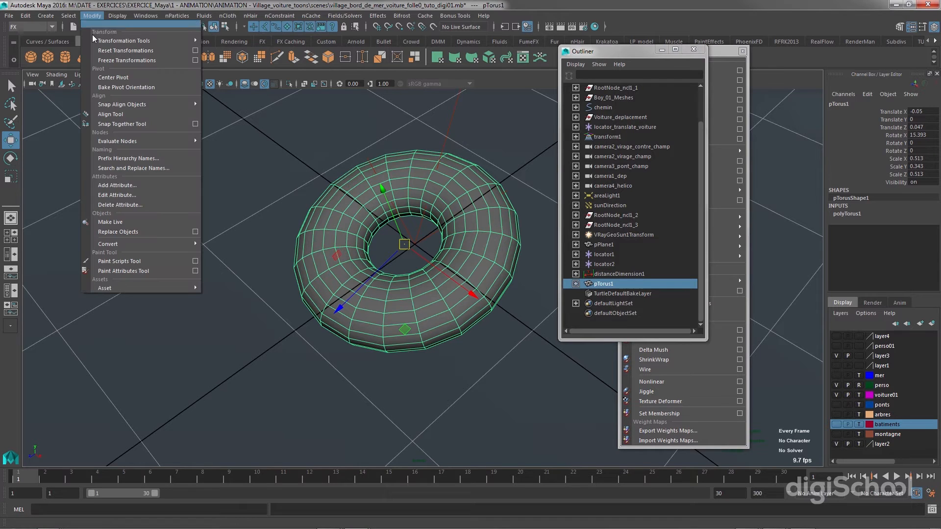
left_click(105, 78)
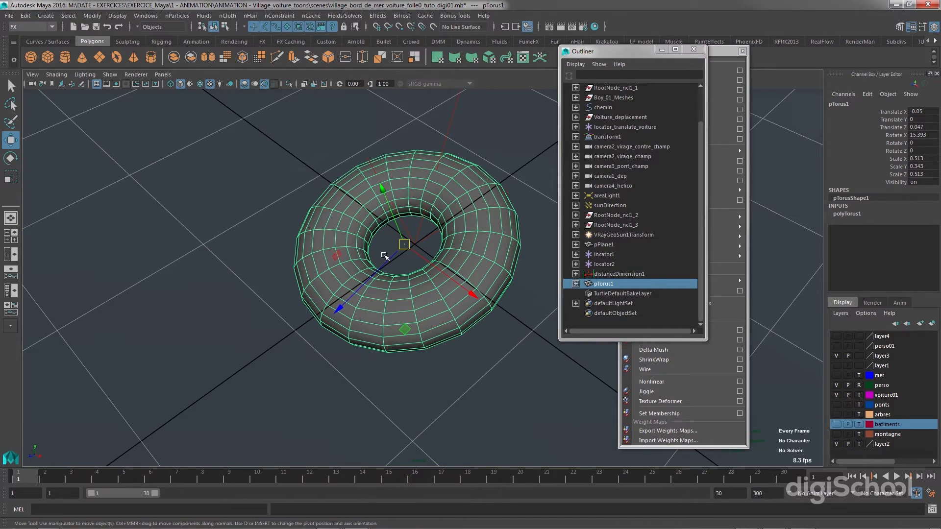
- Edit the torus's pivot and offset it along the blue Z axis to just outside the ring
left_click_drag(415, 271, 433, 260, "alt")
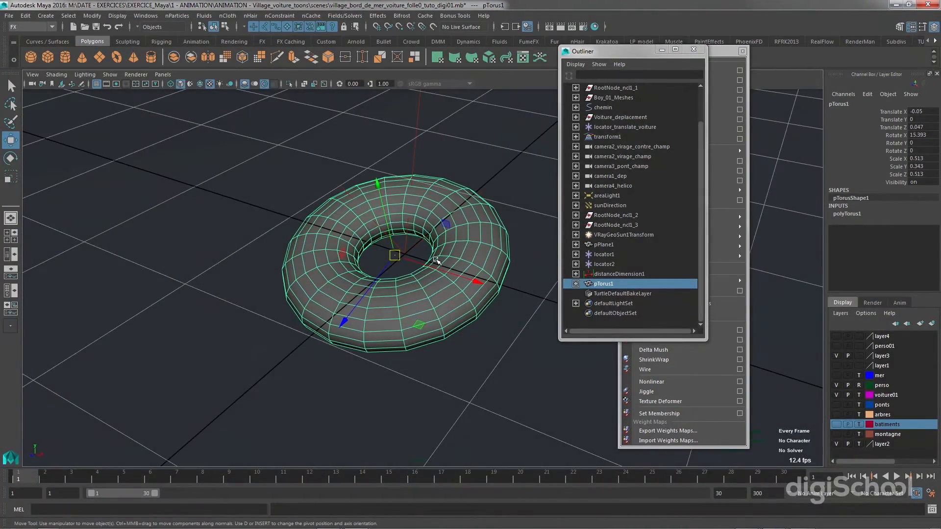
key("d")
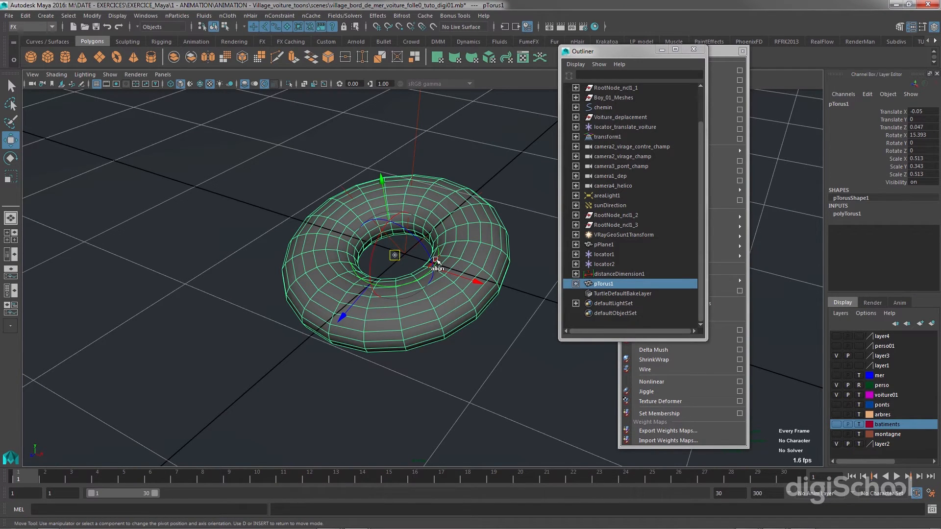
left_click_drag(436, 260, 402, 273, "alt")
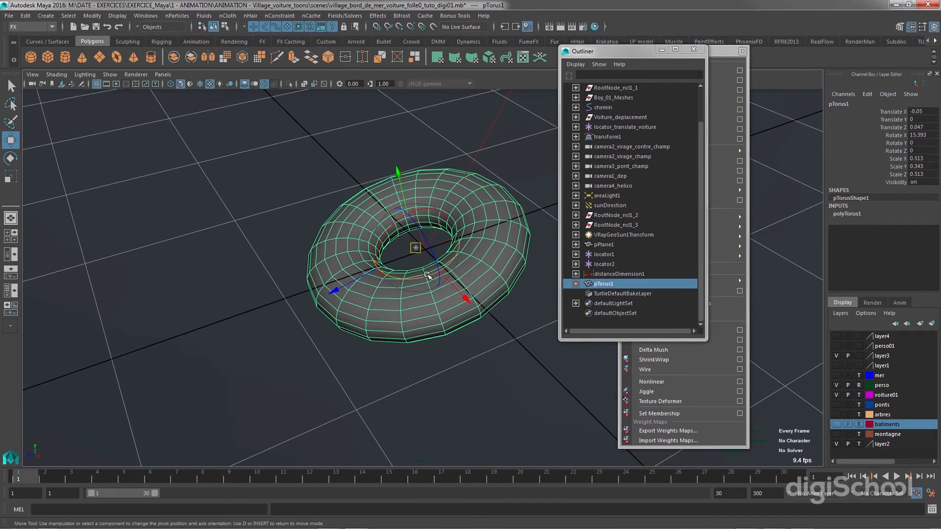
left_click_drag(428, 276, 439, 276, "alt")
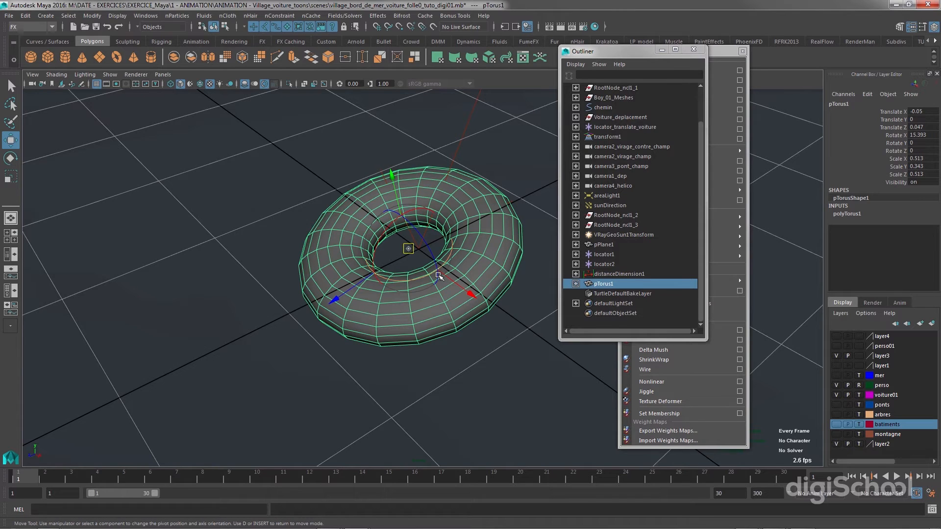
left_click_drag(420, 277, 409, 274, "alt")
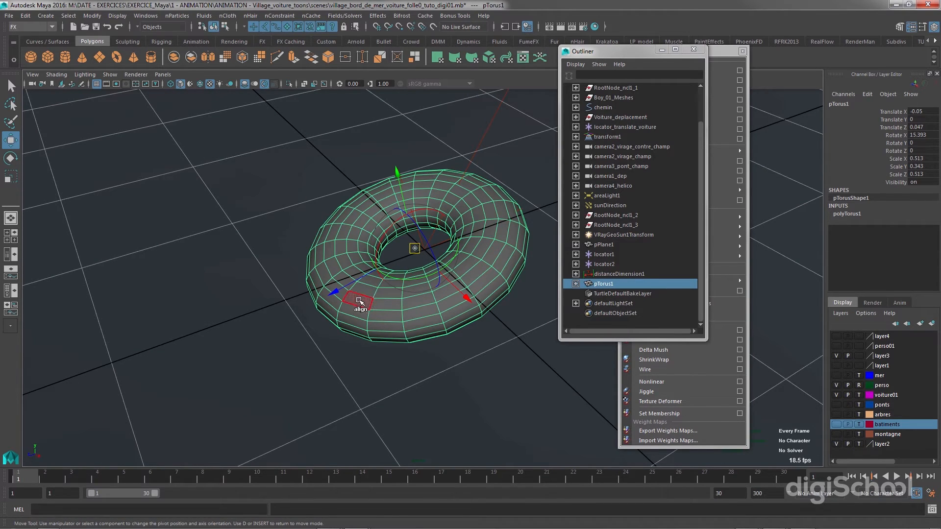
left_click_drag(336, 292, 205, 339)
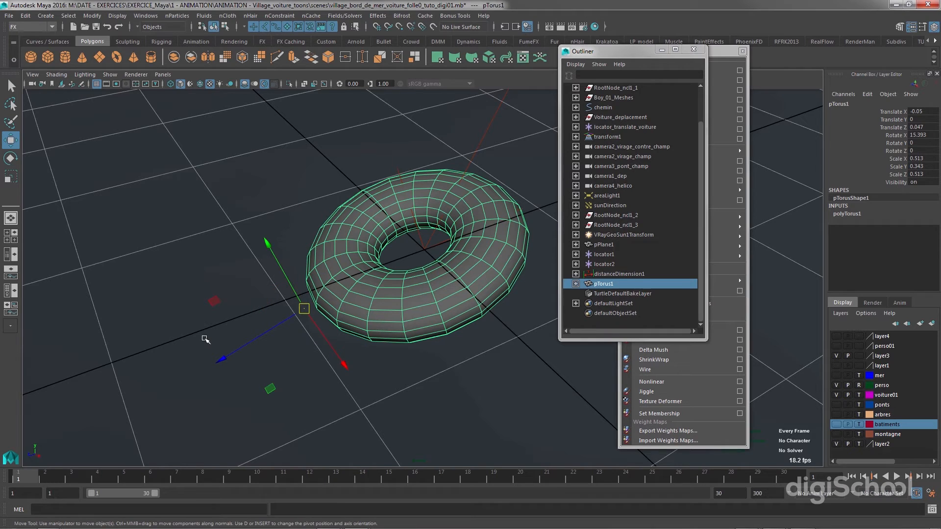
- Move the torus along its own Z axis to about 0.096 in Y and -0.301 in Z
left_click_drag(296, 307, 291, 251, "alt")
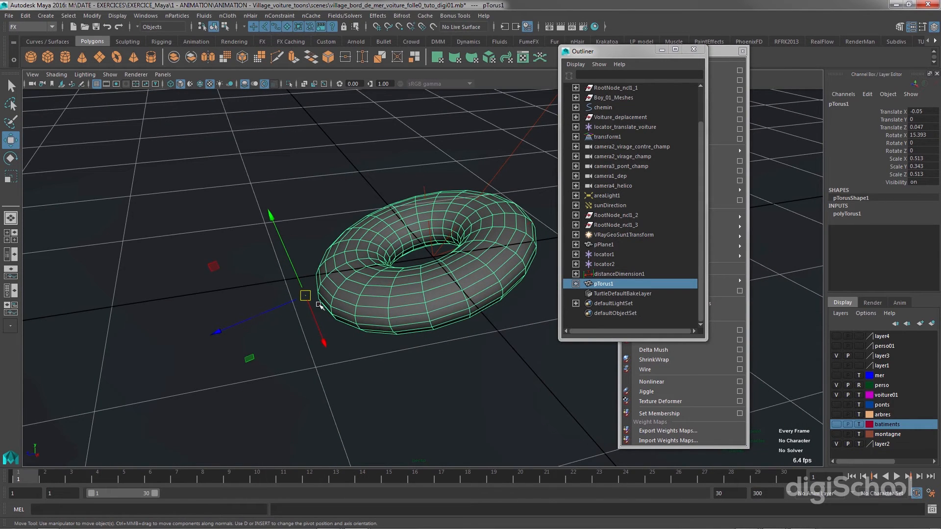
left_click_drag(236, 324, 335, 313)
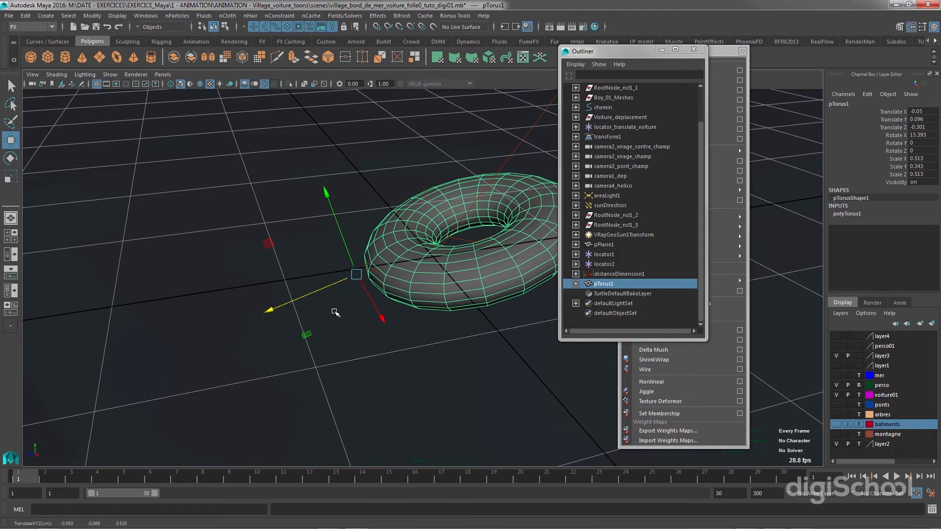
left_click_drag(363, 309, 405, 324, "alt")
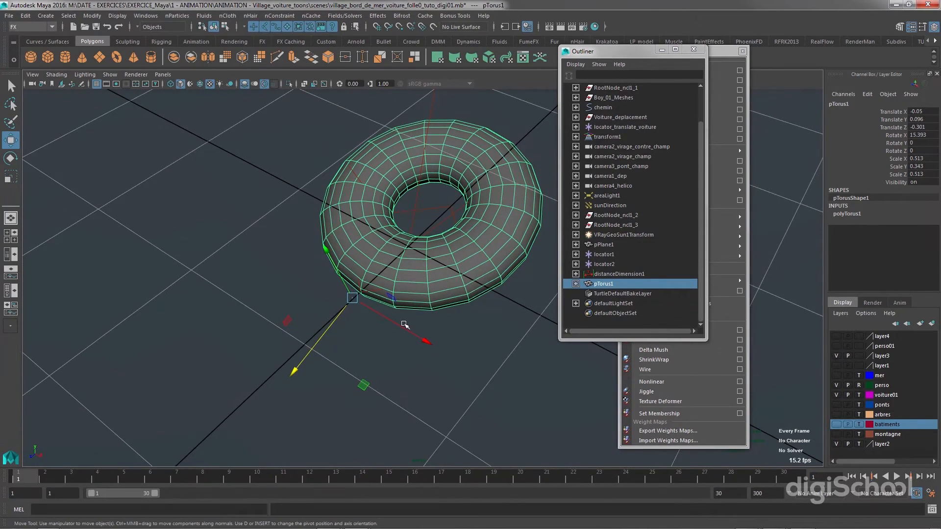
- Rotate the torus about its offset pivot around the green Y ring, ending at about -164.602, 181.482, -180.408
key("e")
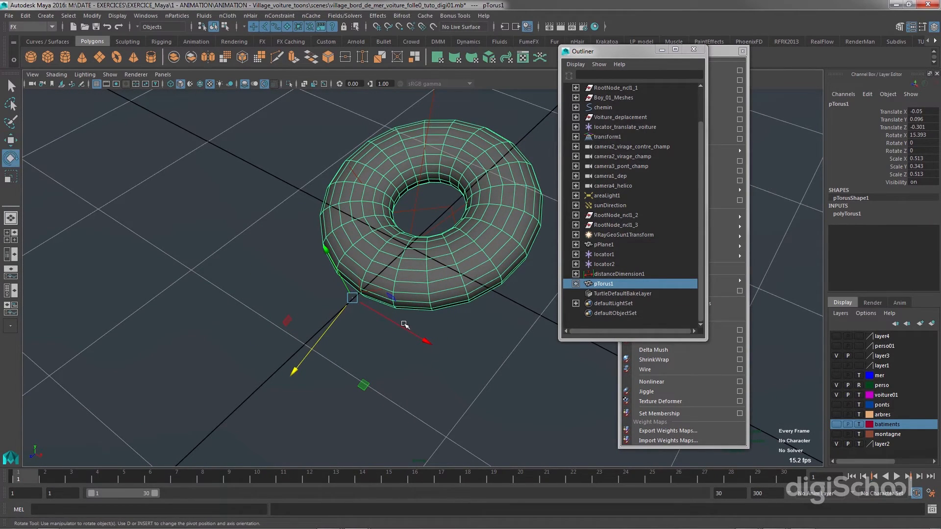
left_click_drag(374, 312, 418, 323, "alt")
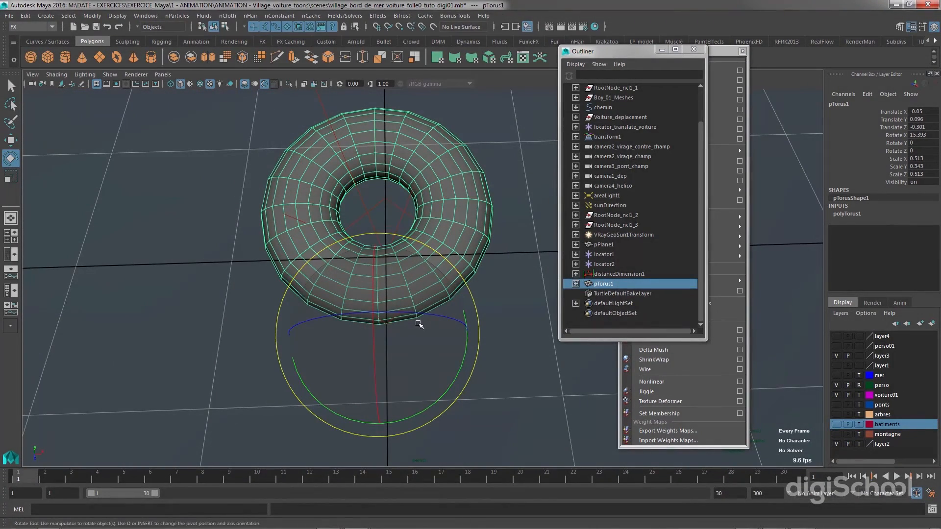
left_click_drag(463, 363, 391, 318)
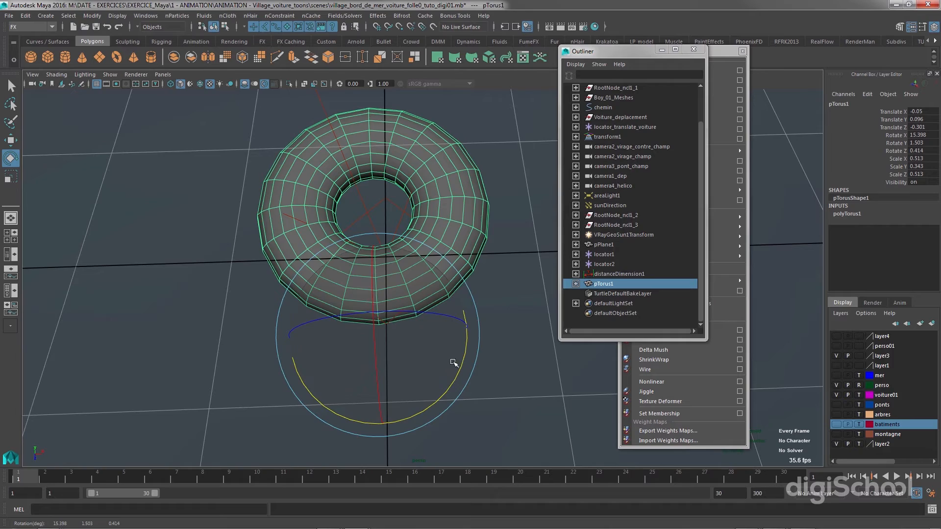
left_click_drag(455, 365, 332, 357)
- Return to the Move tool and center the pivot back in the middle of the torus
key("w")
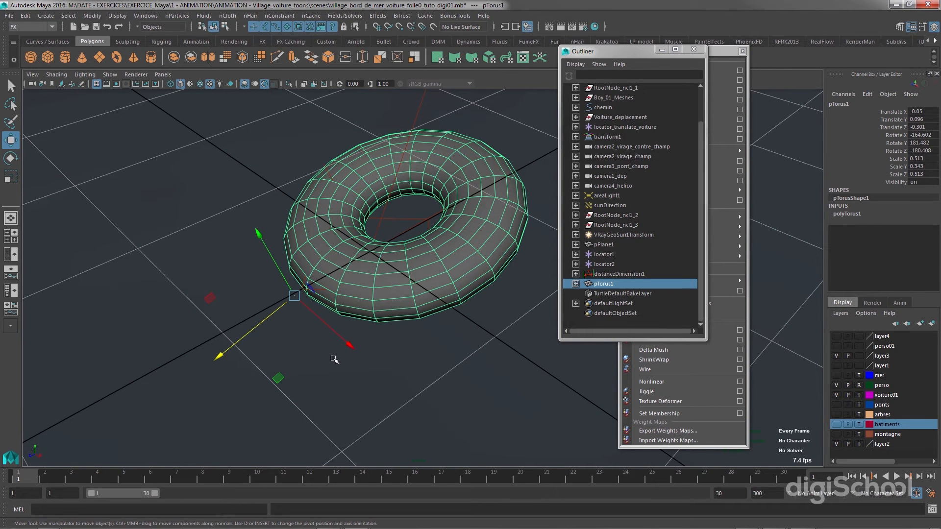
mouse_move(449, 286)
left_mouse_down("alt")
mouse_move(412, 291)
mouse_move(410, 281)
mouse_move(438, 287)
left_mouse_up("alt")
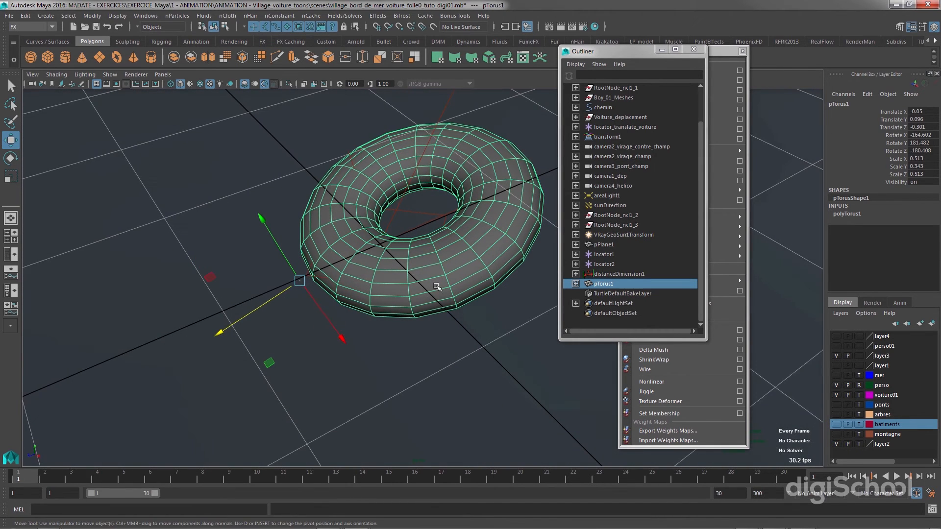
left_click(91, 16)
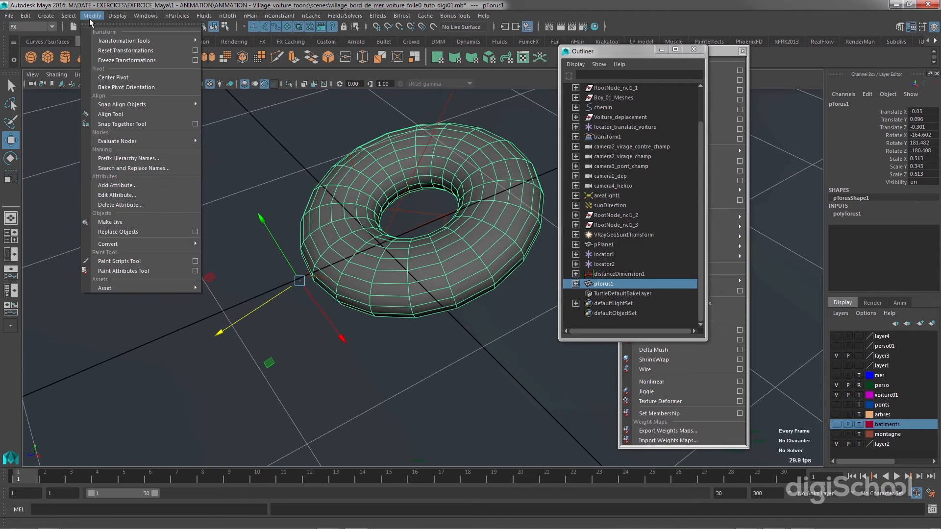
left_click(111, 78)
left_click_drag(374, 215, 373, 202, "alt")
middle_click_drag(391, 221, 342, 220, "alt")
left_click_drag(341, 219, 356, 234, "alt")
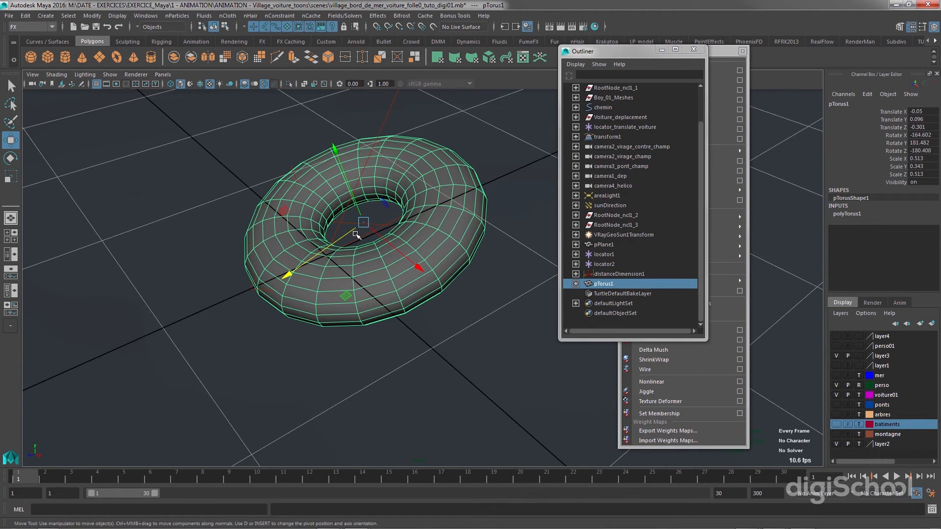
left_click_drag(359, 241, 375, 274, "alt")
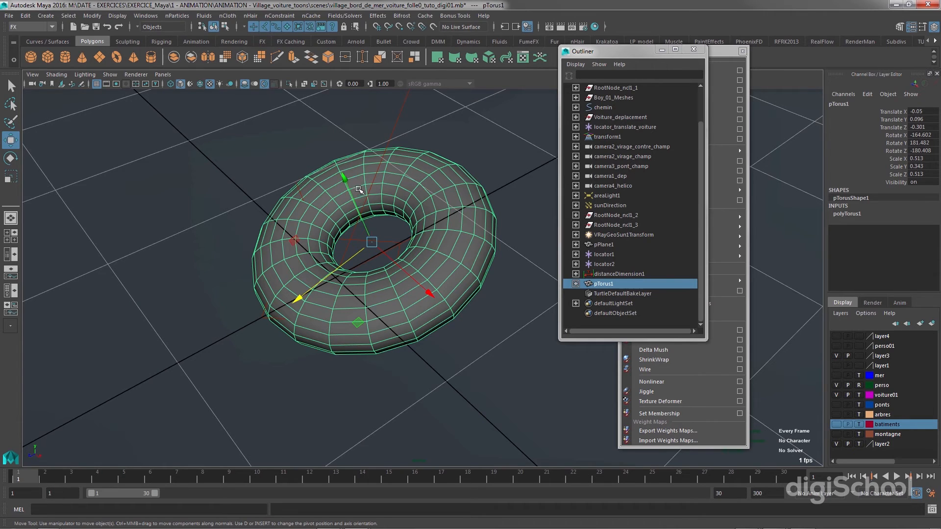
- Set the Move tool's axis orientation to World and move the torus along Z to about -0.396
left_click_drag(370, 247, 301, 302, "alt")
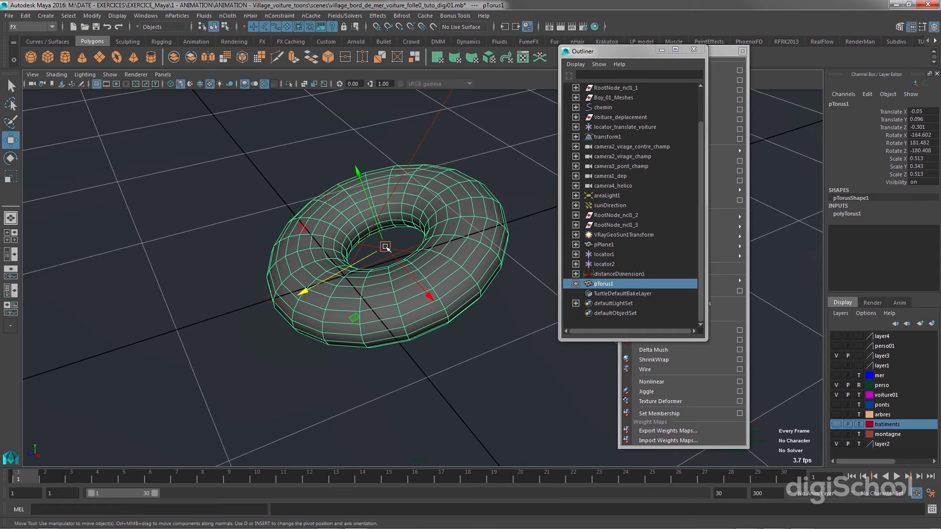
key("w")
left_click(386, 247)
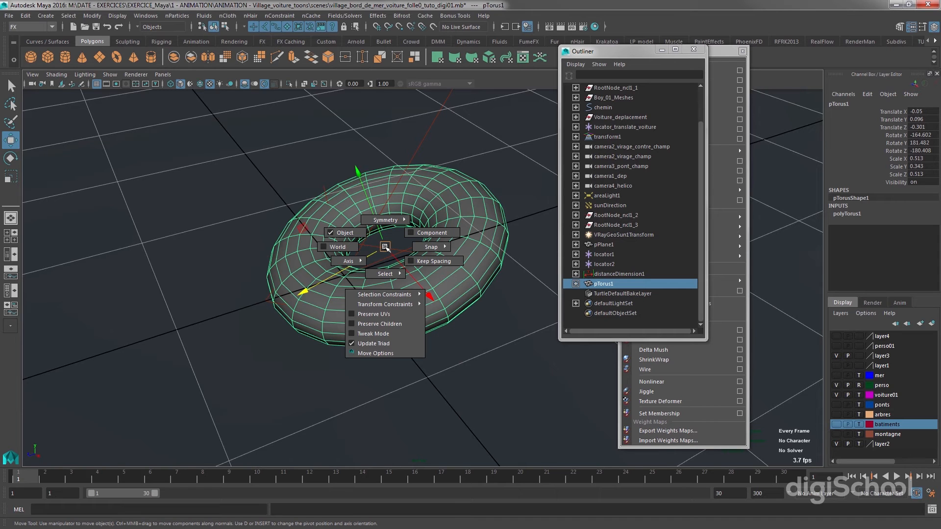
left_click_drag(385, 247, 354, 246)
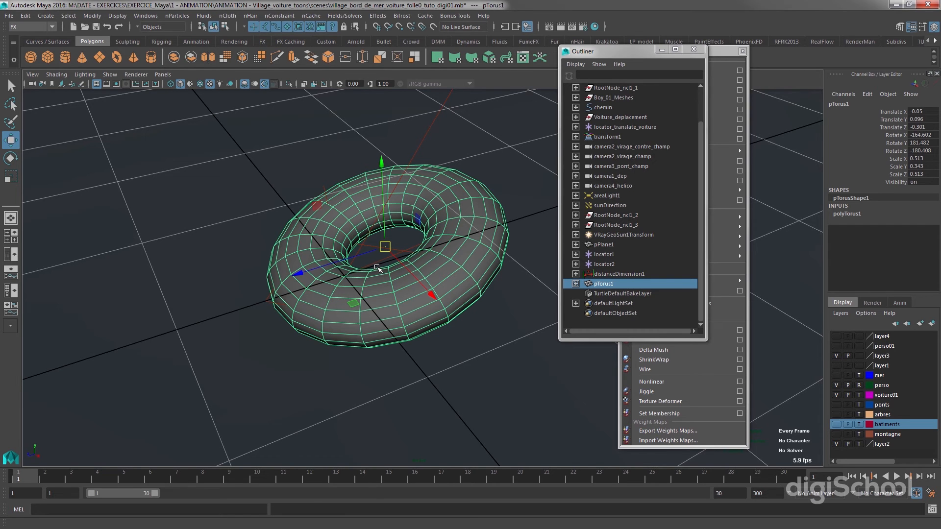
mouse_move(300, 273)
left_mouse_down()
mouse_move(462, 250)
mouse_move(245, 299)
mouse_move(392, 258)
mouse_move(313, 282)
left_mouse_up()
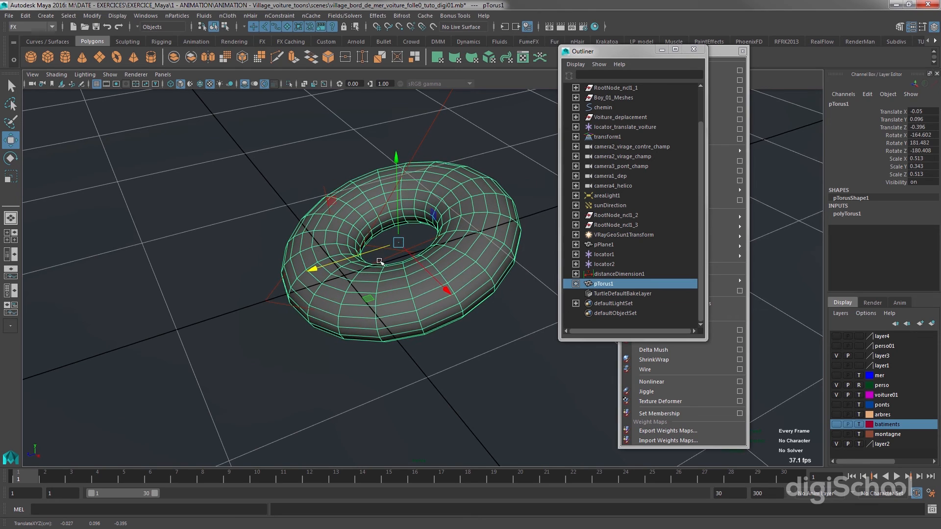
- Set the Move tool's axis orientation to Object and raise the torus along its own Y axis to about 0.183 in Y and -0.372 in Z
left_click(398, 242)
left_click_drag(394, 242, 376, 231)
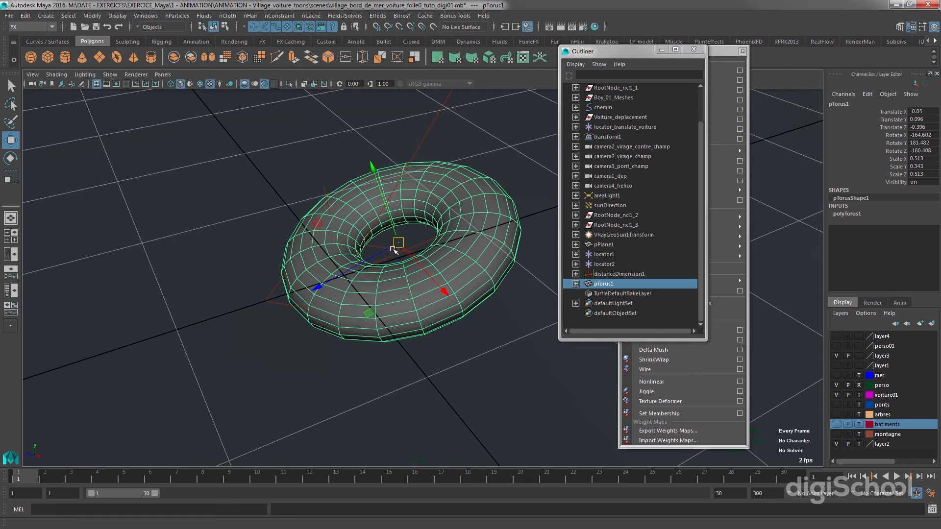
mouse_move(371, 171)
left_mouse_down()
mouse_move(307, 81)
mouse_move(343, 187)
mouse_move(297, 122)
mouse_move(301, 115)
mouse_move(373, 176)
mouse_move(333, 107)
mouse_move(386, 200)
mouse_move(374, 170)
left_mouse_up()
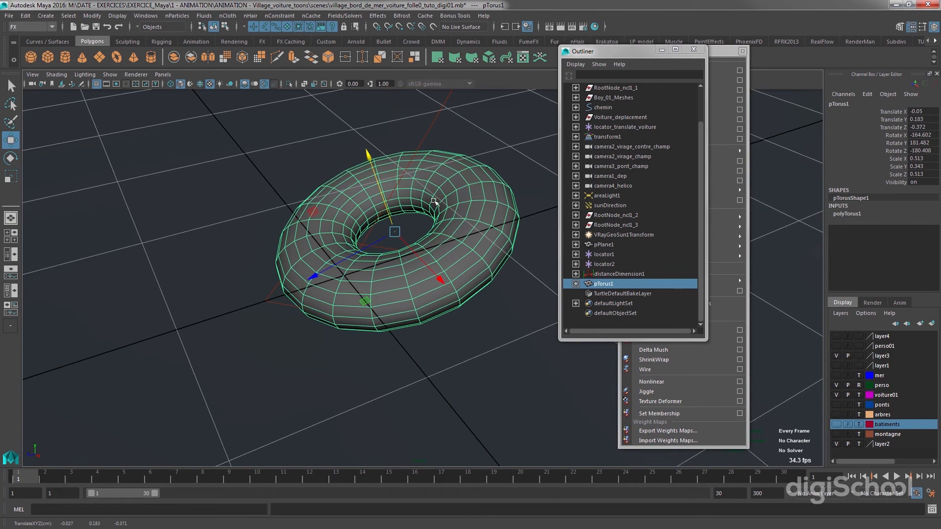
left_click_drag(394, 231, 366, 221)
- Rotate the torus around its own Y axis in Object orientation to about -160.029, 141.001, -167.118
key("e")
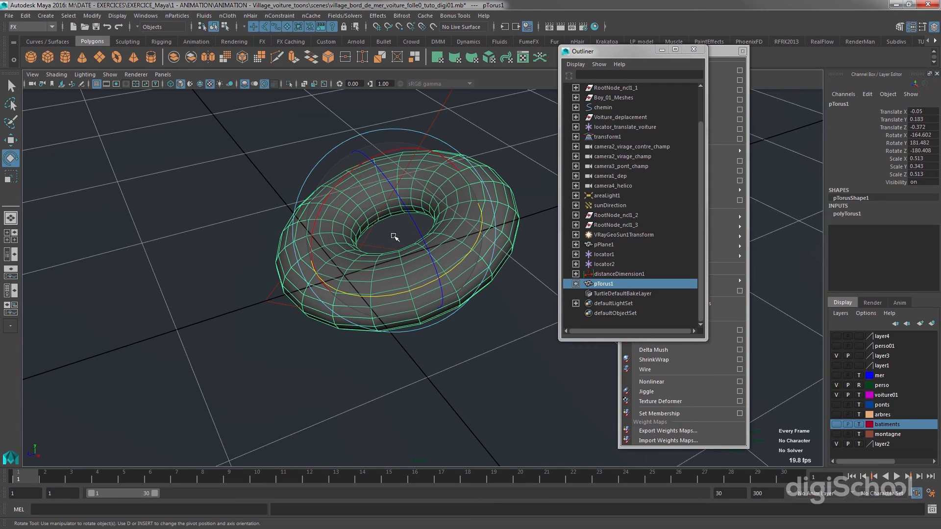
left_click_drag(391, 231, 362, 221)
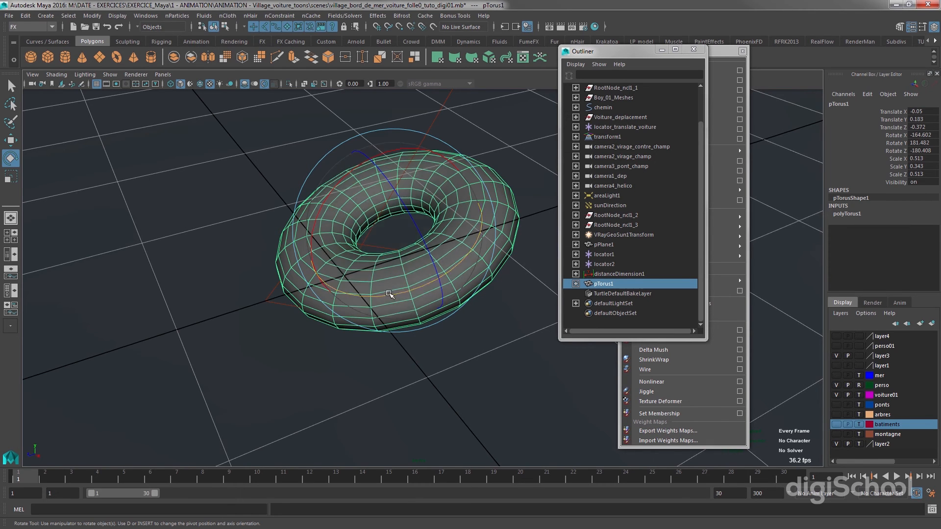
left_click_drag(373, 265, 464, 280, "alt")
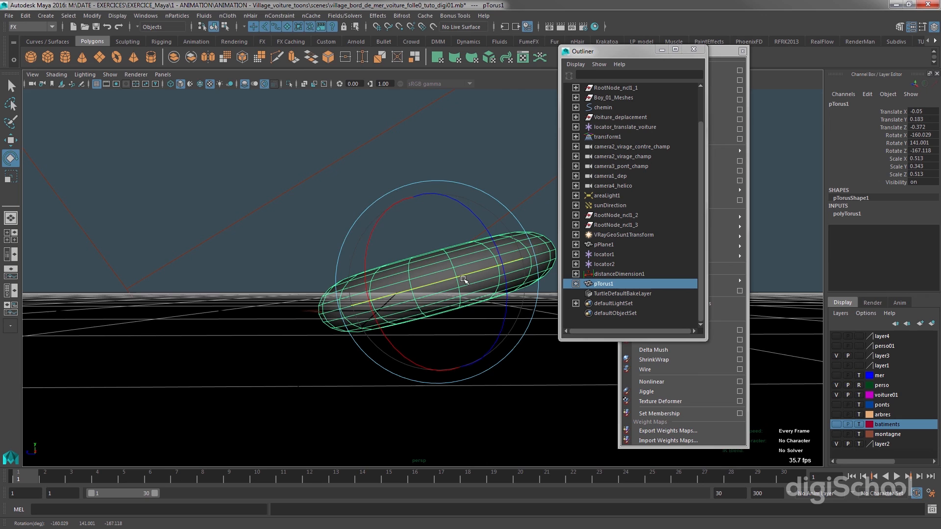
- Set the Rotate tool's orientation to World and rotate the torus further, to about 18.244, 32.609, 11.869
left_click(431, 279)
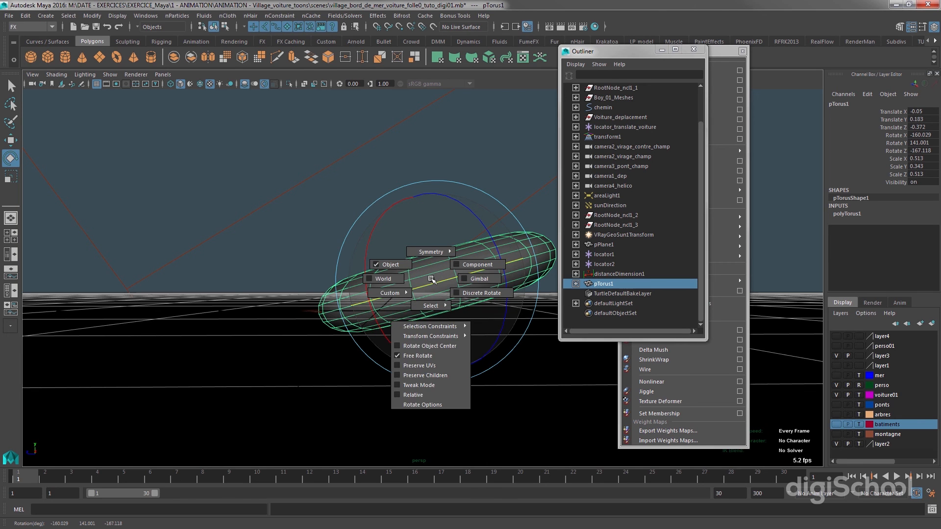
left_click(399, 278)
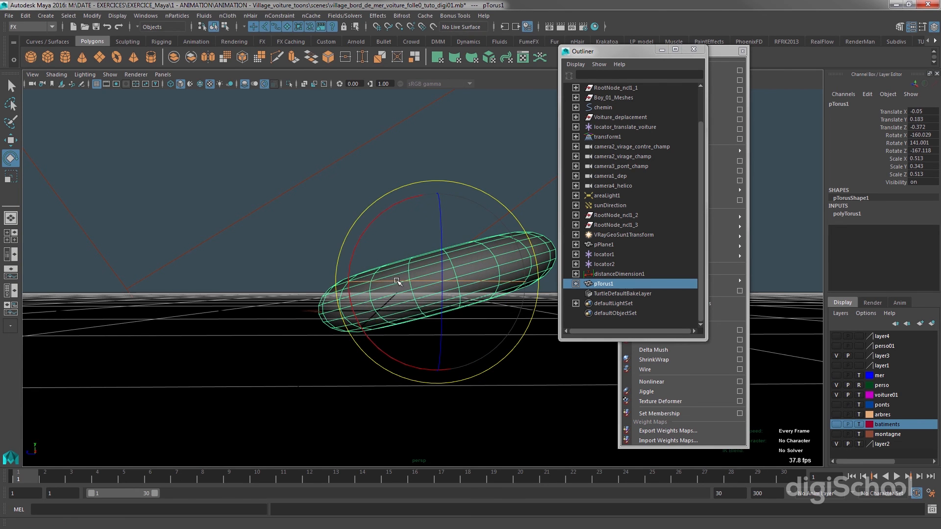
left_click_drag(433, 283, 444, 319)
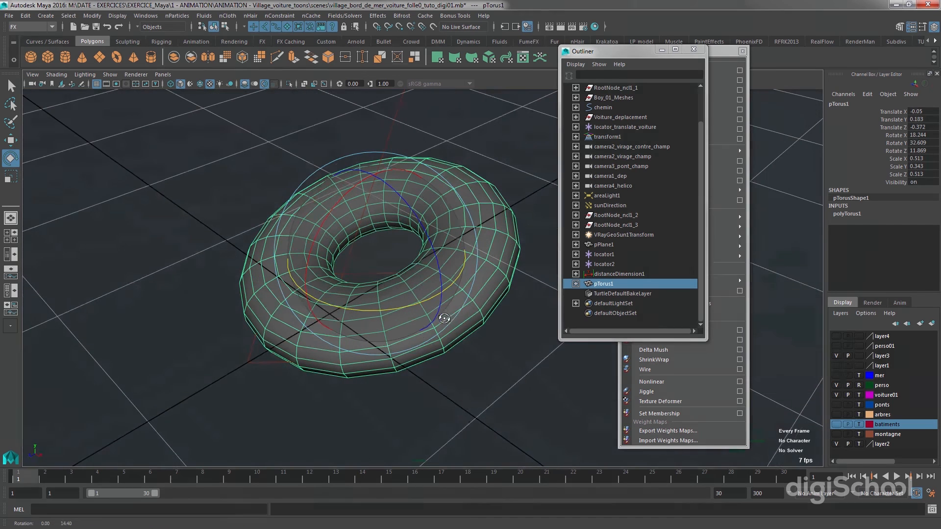